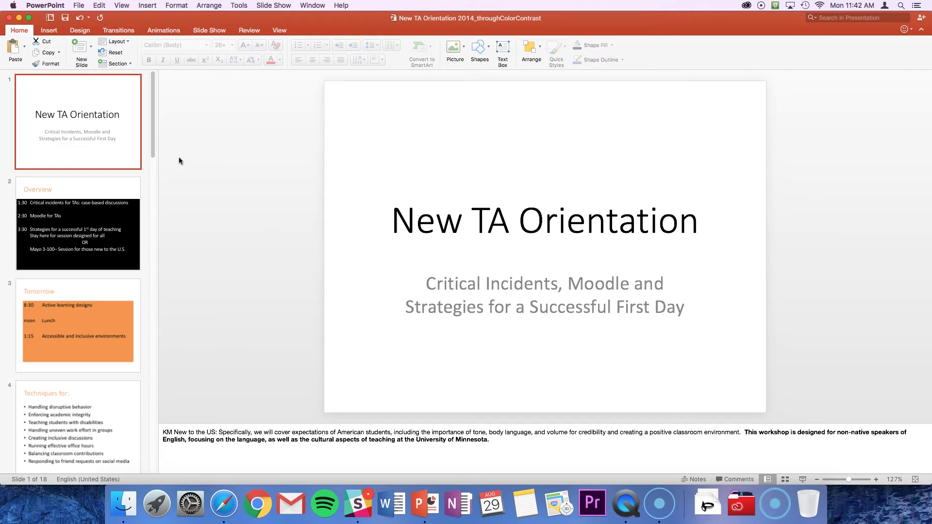
{"action": "mouse_move", "coordinate": [152, 143]}
{"action": "left_mouse_down"}
{"action": "mouse_move", "coordinate": [151, 354]}
{"action": "mouse_move", "coordinate": [224, 134]}
{"action": "left_mouse_up"}
Open slide 2, Overview, with its black schedule box, for editing
{"action": "left_click", "coordinate": [121, 216]}
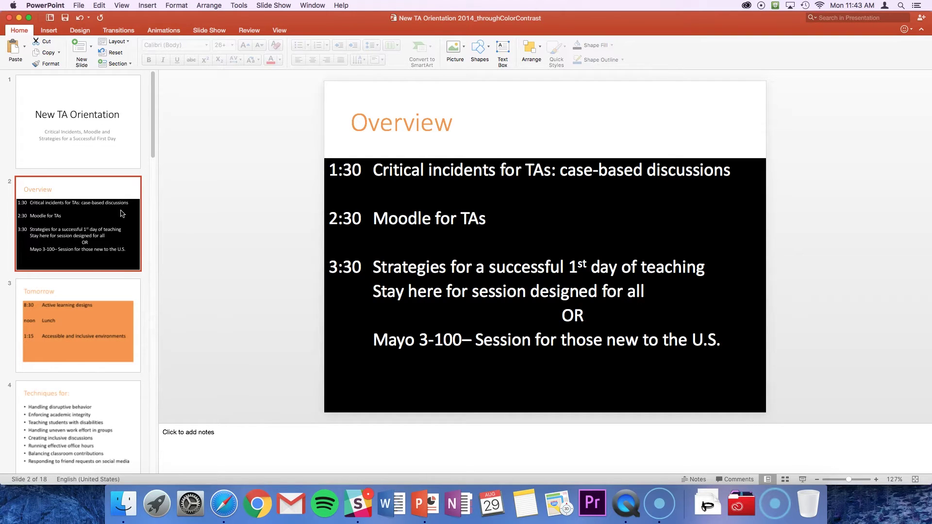
Try the Two Content layout on the title slide, then undo it
{"action": "left_click", "coordinate": [124, 41]}
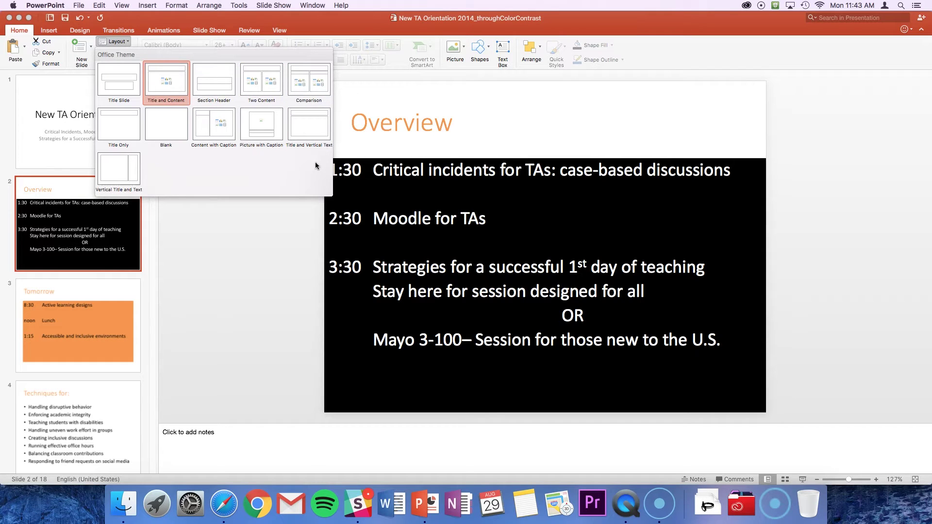
{"action": "left_click", "coordinate": [252, 314]}
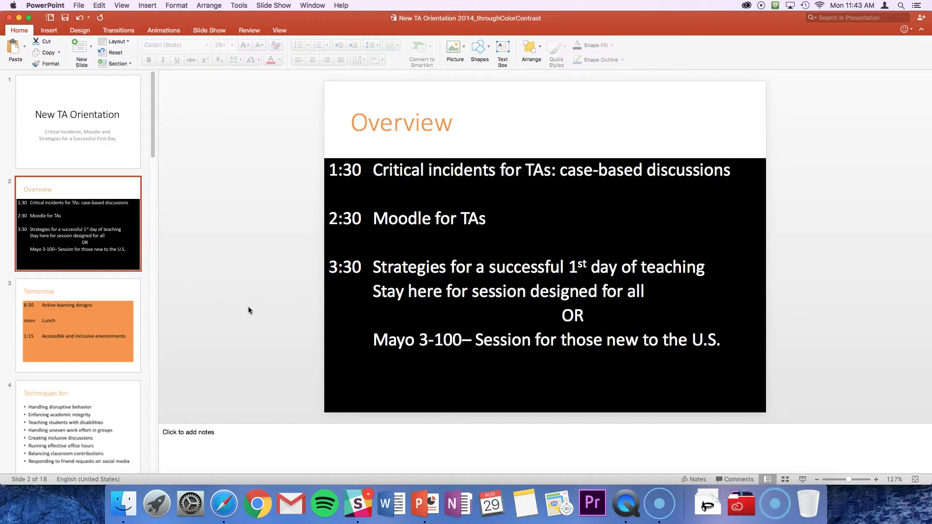
{"action": "left_click", "coordinate": [39, 126]}
{"action": "left_click", "coordinate": [126, 41]}
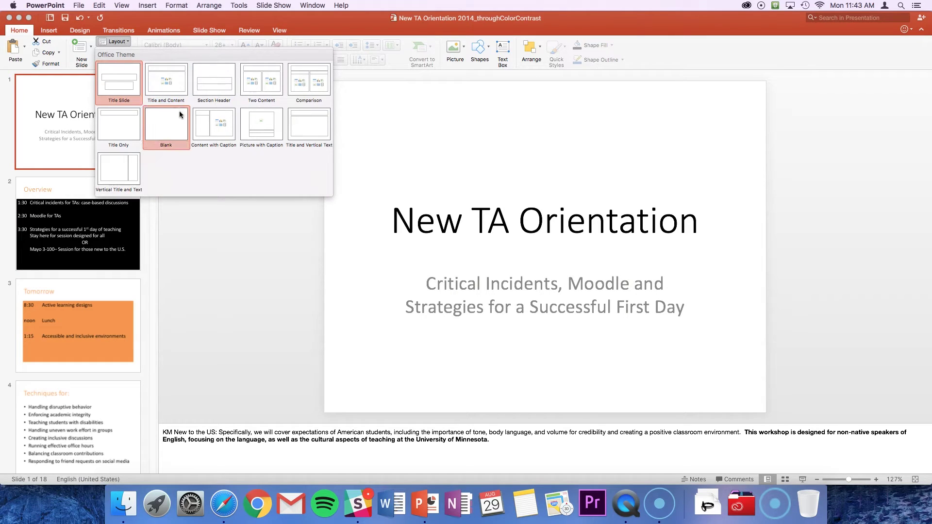
{"action": "left_click", "coordinate": [259, 84]}
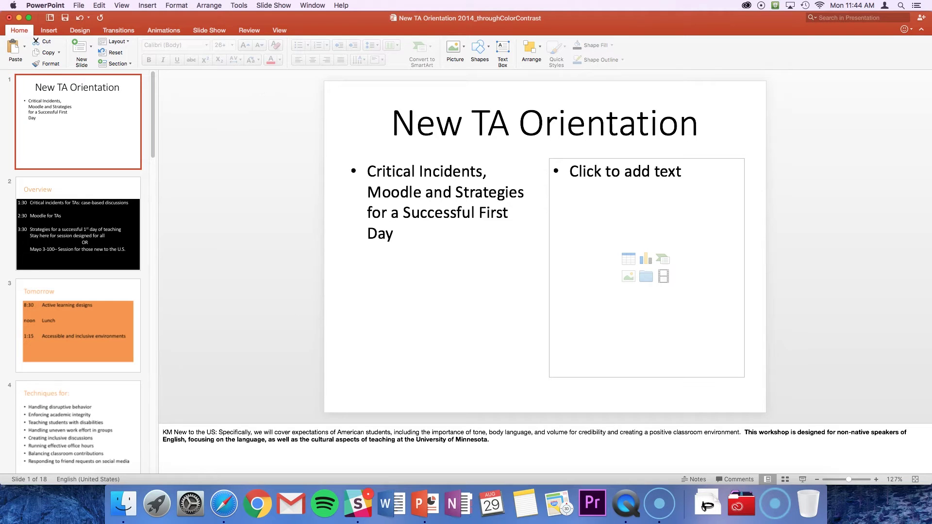
{"action": "left_click", "coordinate": [99, 6]}
{"action": "left_click", "coordinate": [117, 15]}
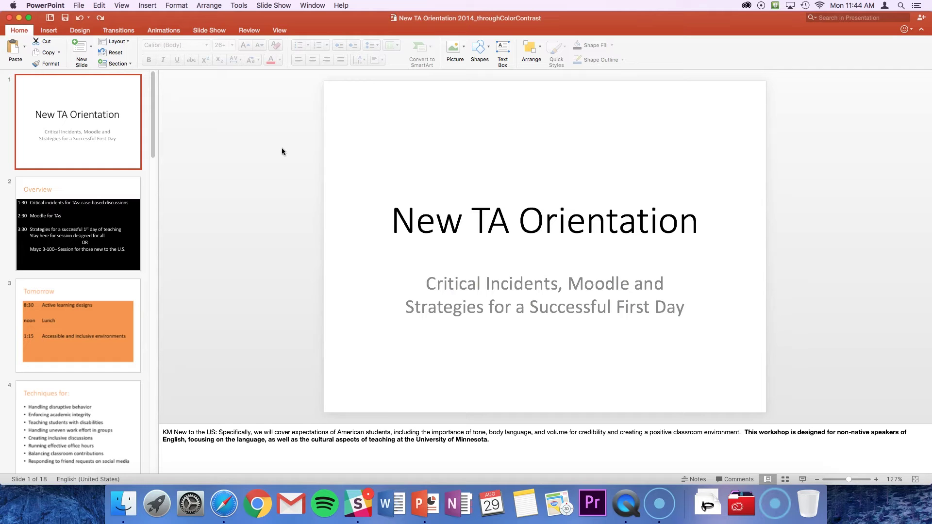
Return to the Overview slide, browse layouts without applying one, and select the black schedule box
{"action": "left_click", "coordinate": [123, 242]}
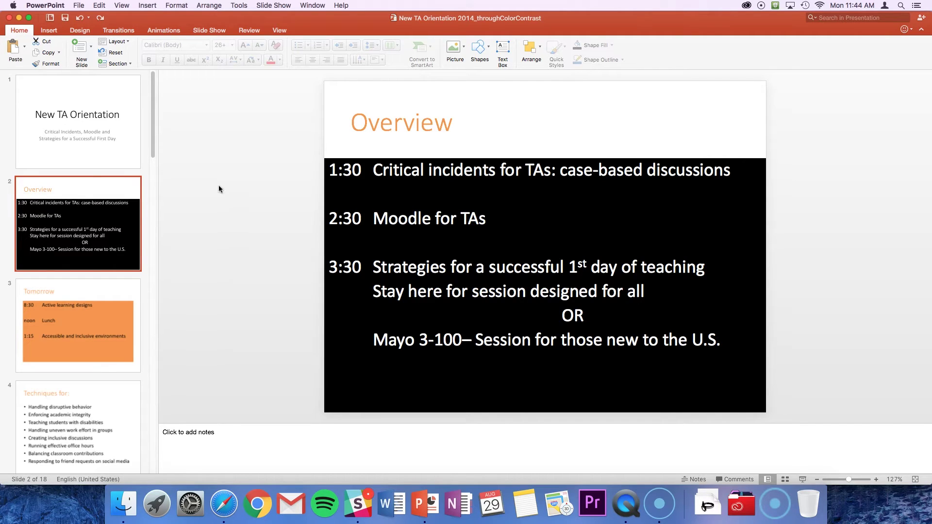
{"action": "left_click", "coordinate": [117, 42]}
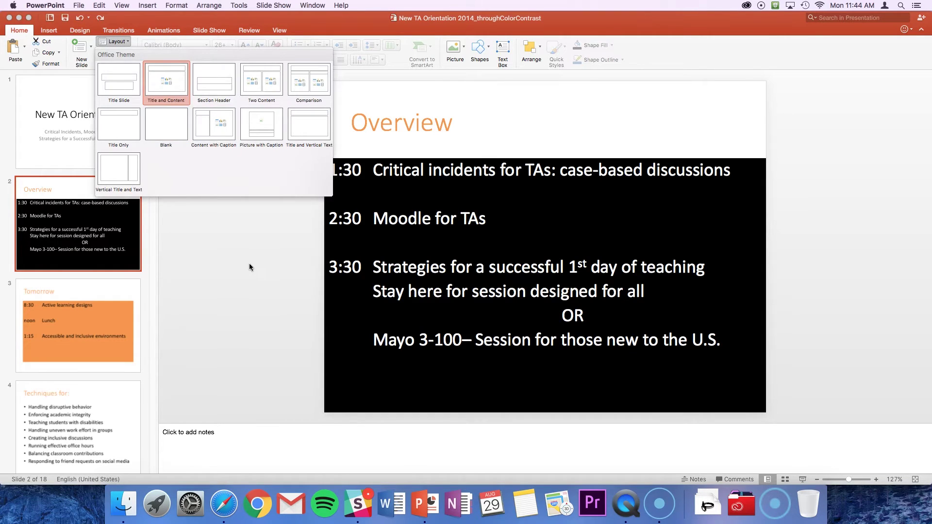
{"action": "left_click", "coordinate": [308, 267]}
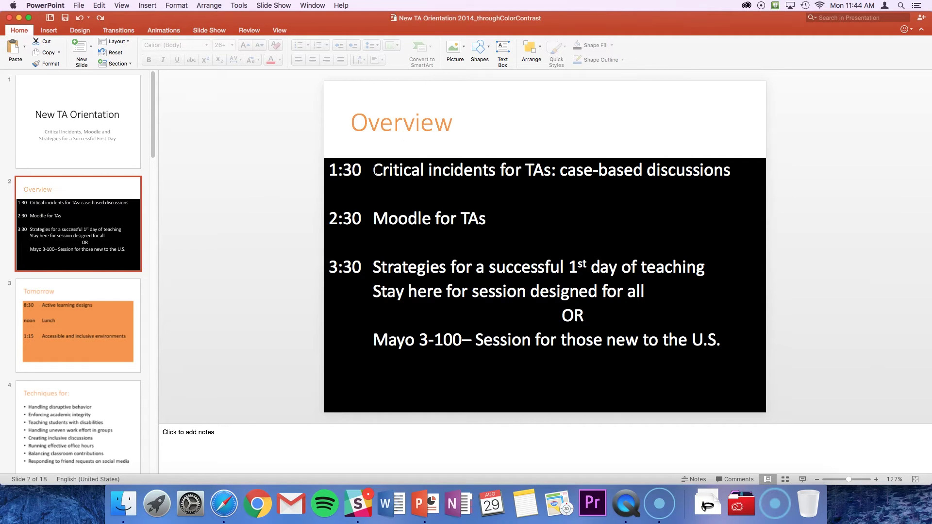
{"action": "left_click", "coordinate": [442, 171]}
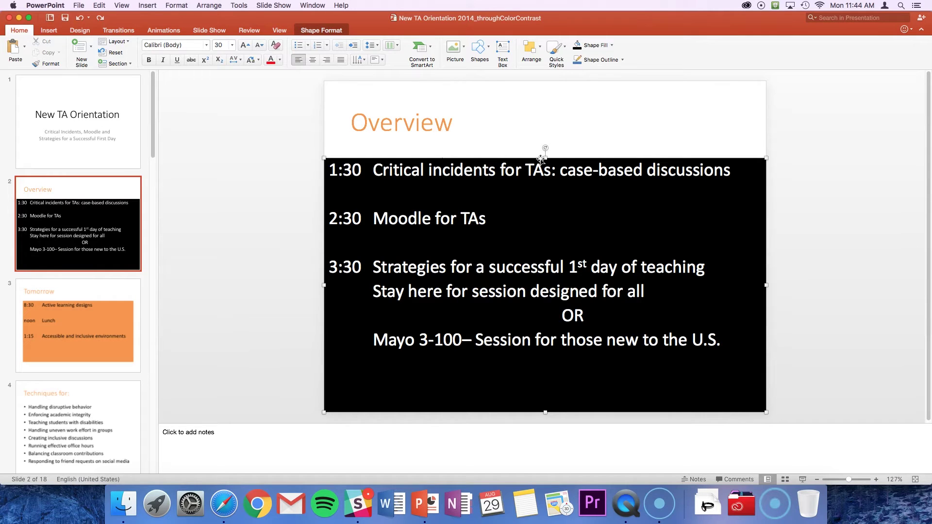
Move the black schedule box to the lower right, exposing the empty content placeholder
{"action": "mouse_move", "coordinate": [543, 157]}
{"action": "left_mouse_down"}
{"action": "mouse_move", "coordinate": [687, 164]}
{"action": "mouse_move", "coordinate": [796, 305]}
{"action": "left_mouse_up"}
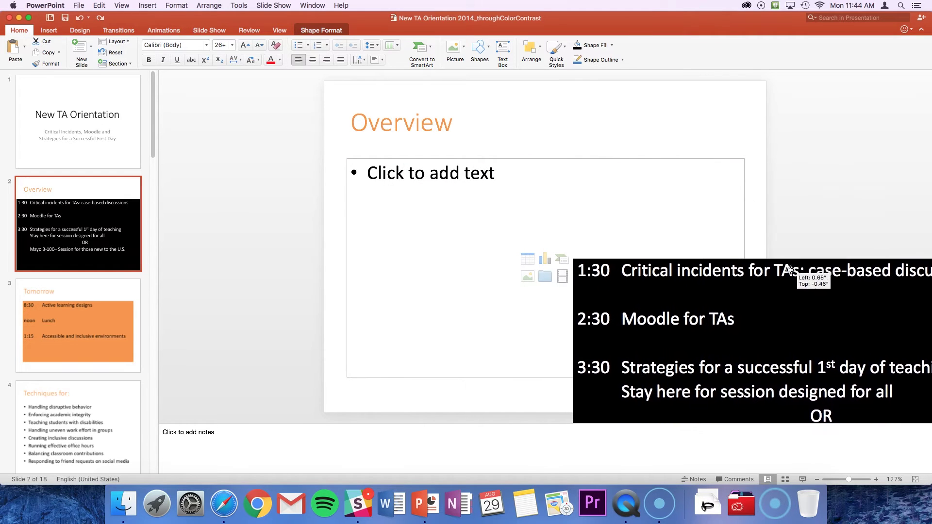
{"action": "left_click_drag", "start_coordinate": [797, 304], "coordinate": [796, 299]}
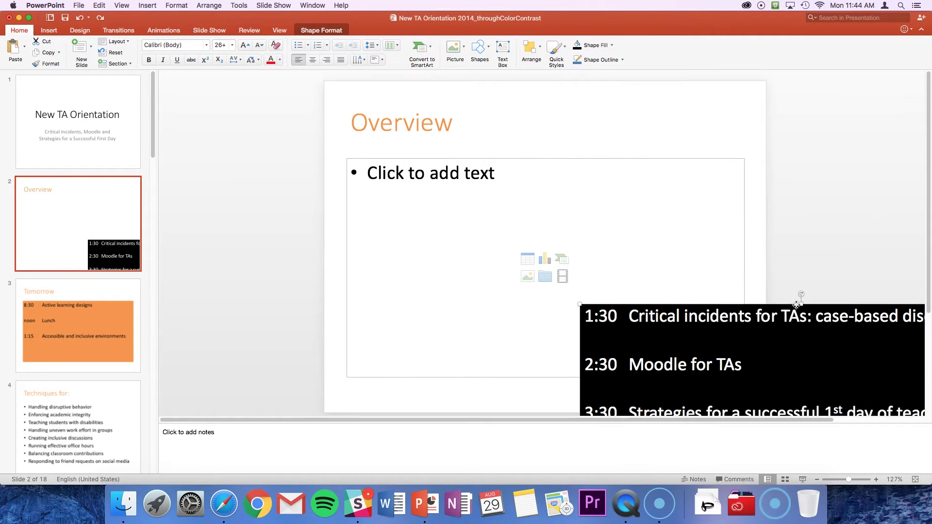
{"action": "left_click", "coordinate": [780, 270]}
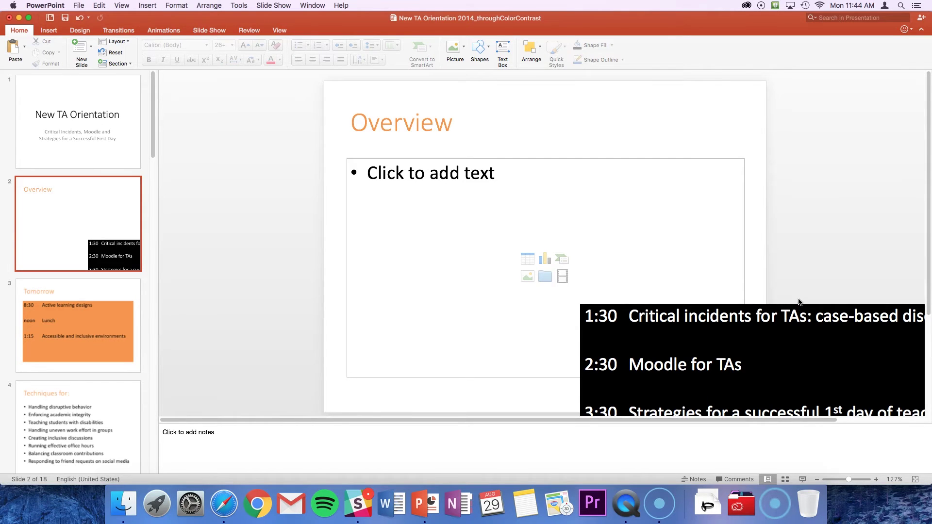
{"action": "left_click", "coordinate": [666, 253]}
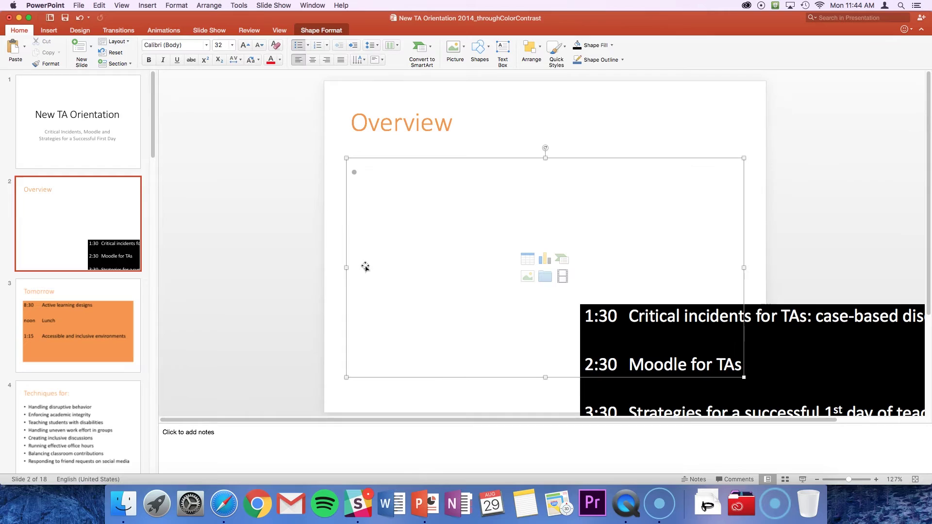
{"action": "left_click", "coordinate": [791, 249]}
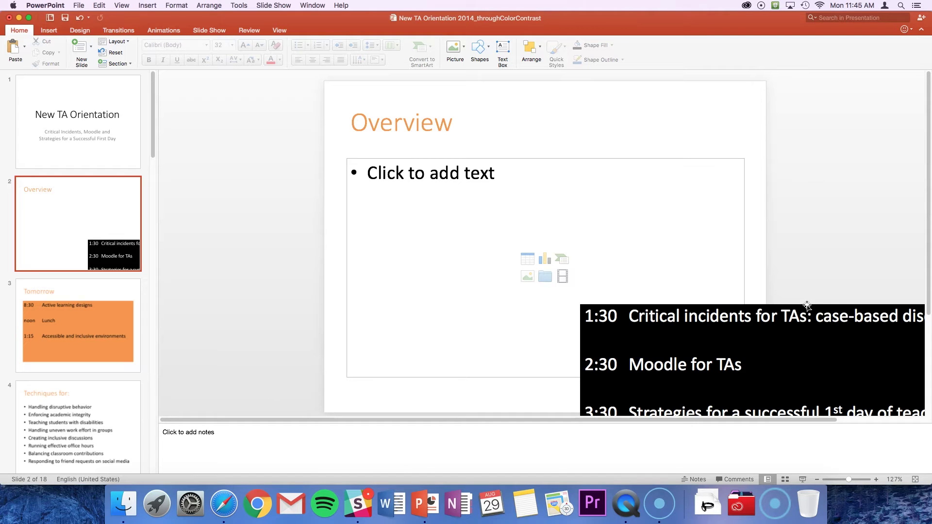
Switch to Slide Master view and select the Title and Content body placeholder
{"action": "left_click", "coordinate": [99, 5]}
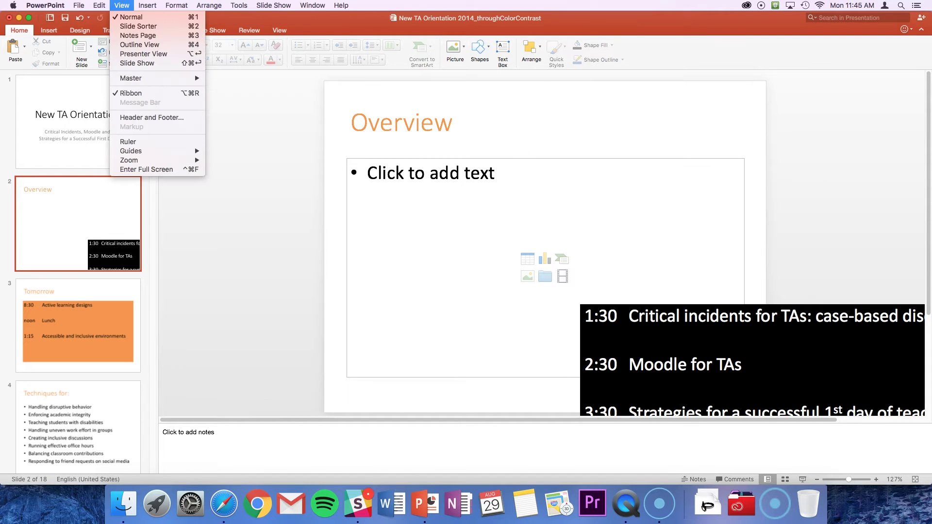
{"action": "mouse_move", "coordinate": [156, 78]}
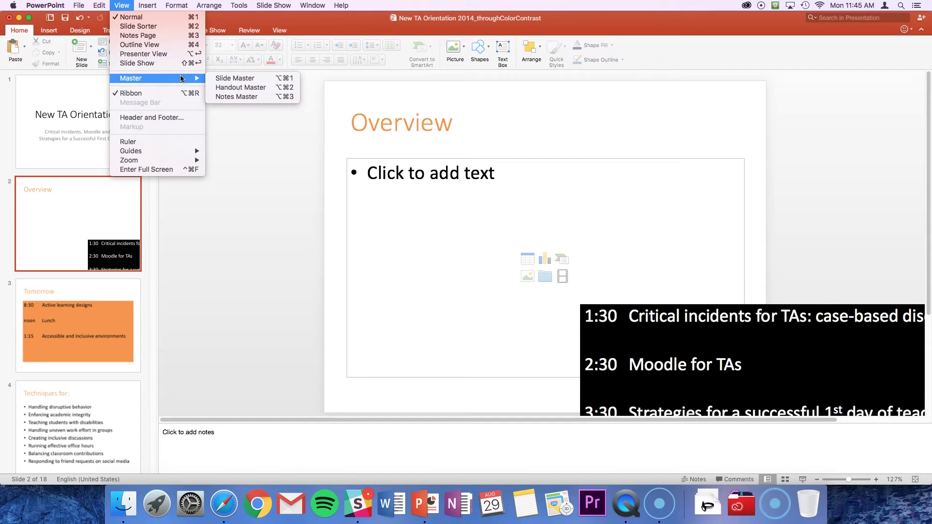
{"action": "left_click", "coordinate": [260, 78]}
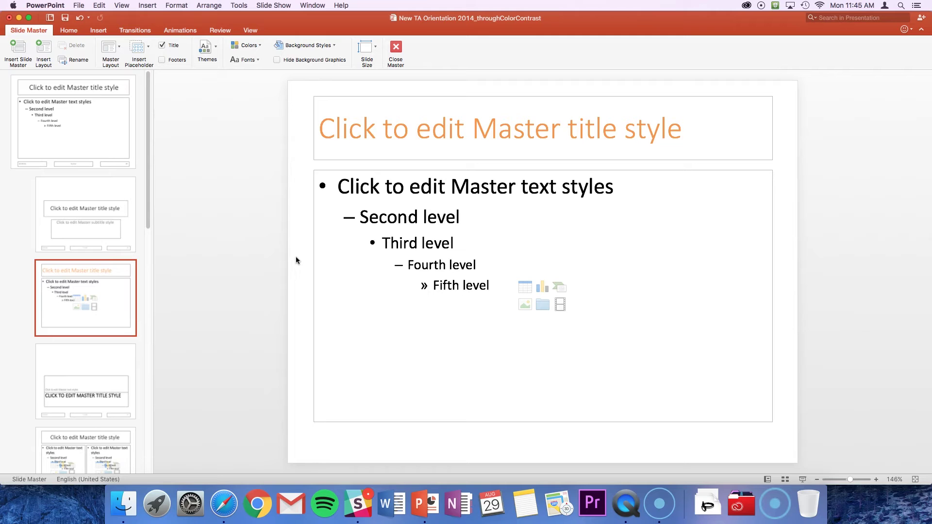
{"action": "left_click_drag", "start_coordinate": [150, 217], "coordinate": [154, 173]}
{"action": "left_click", "coordinate": [349, 227]}
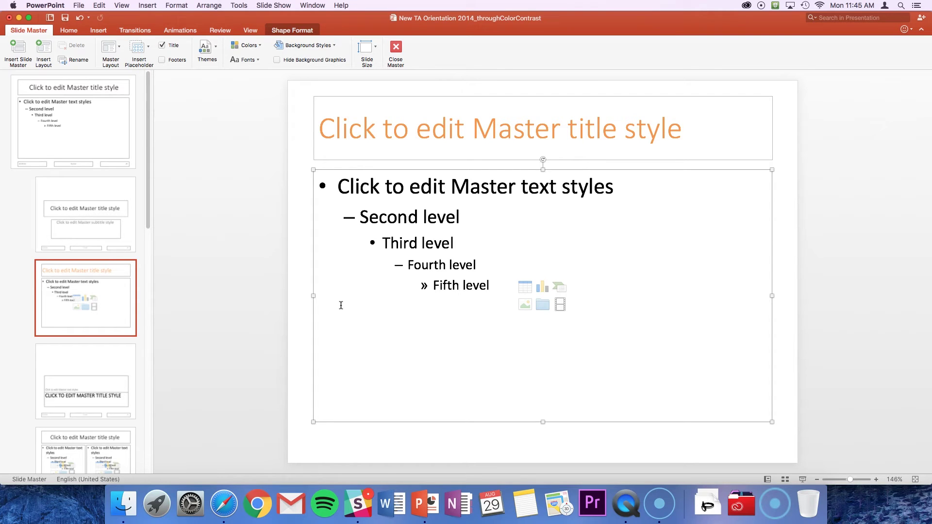
Narrow the master body placeholder as a trial, undo it, and review all five text levels
{"action": "left_click_drag", "start_coordinate": [313, 295], "coordinate": [517, 295]}
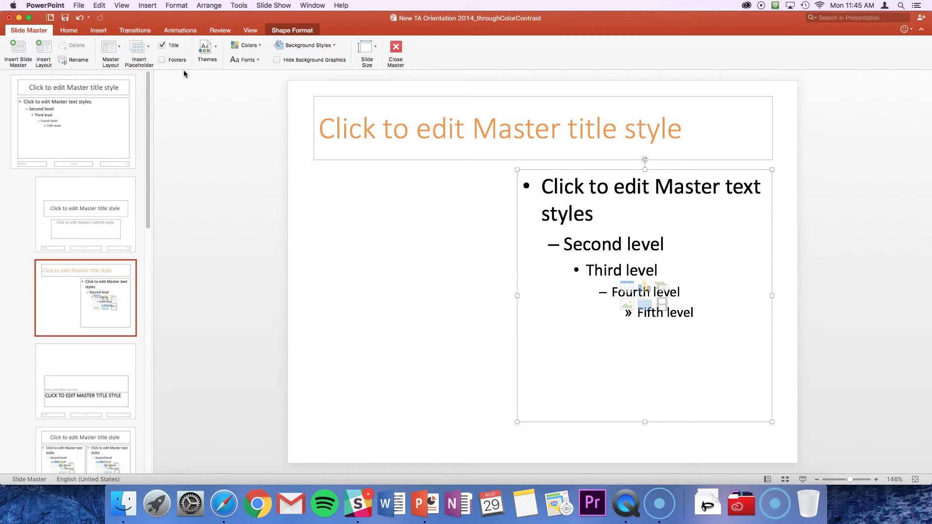
{"action": "left_click", "coordinate": [149, 48]}
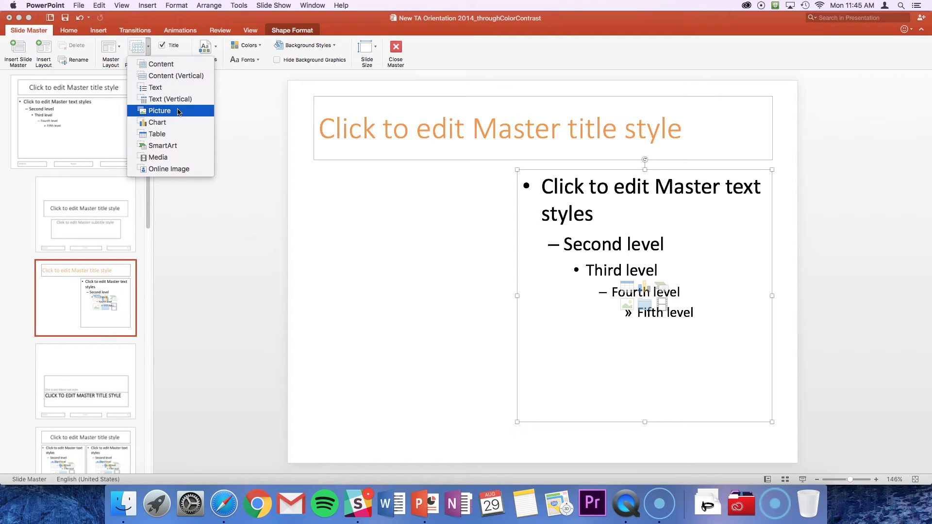
{"action": "left_click", "coordinate": [250, 229]}
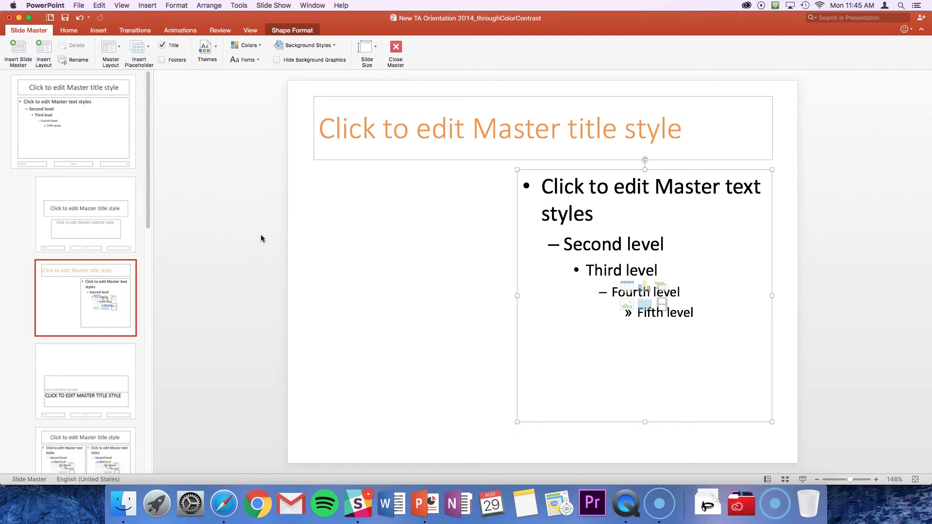
{"action": "key", "text": "super+z"}
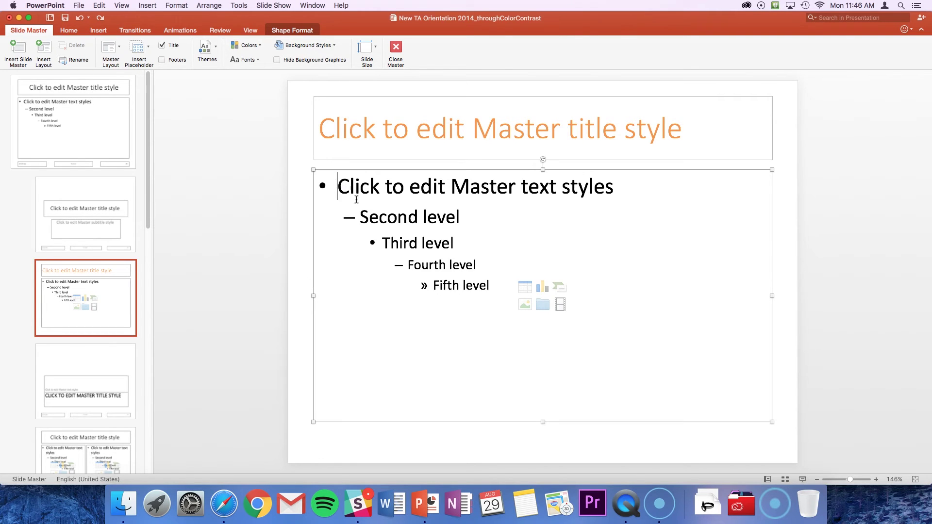
{"action": "left_click_drag", "start_coordinate": [343, 188], "coordinate": [482, 286]}
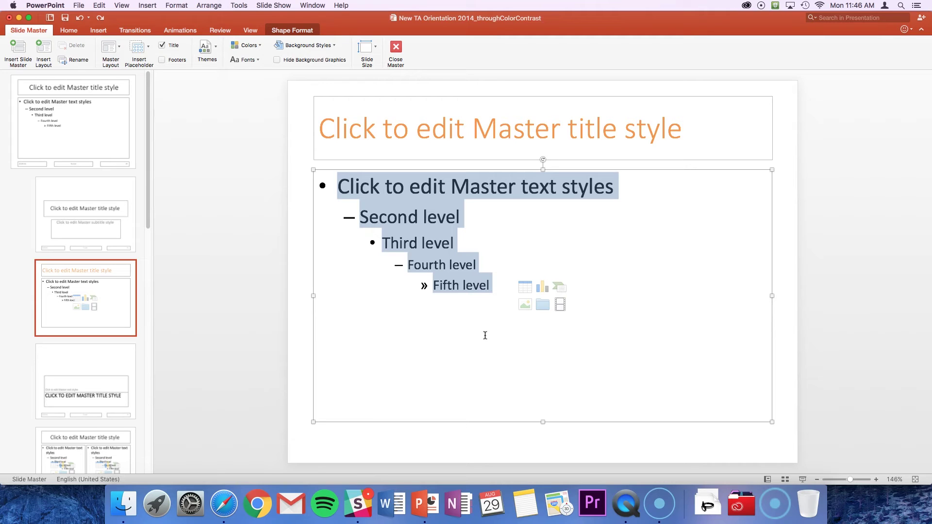
{"action": "left_click", "coordinate": [248, 261]}
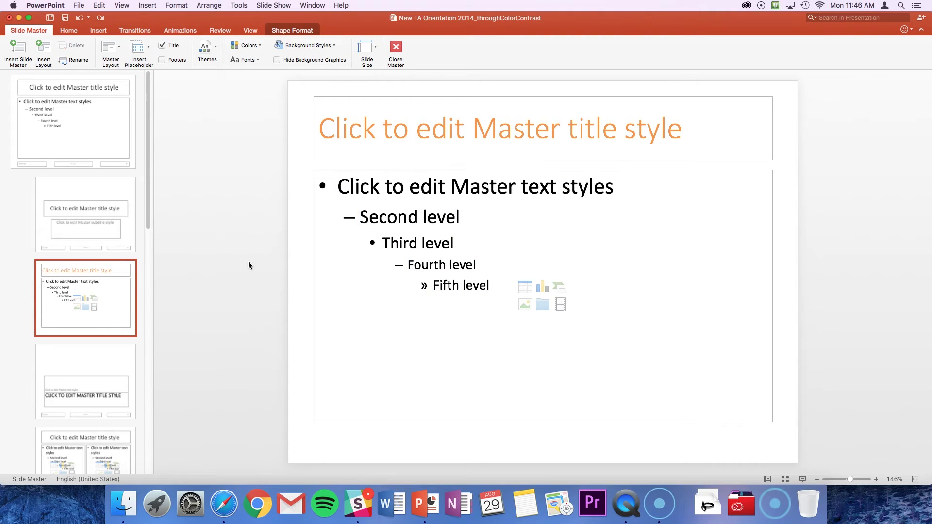
Close Slide Master, enlarge the slide pane, and move the black schedule box up onto the slide
{"action": "left_click", "coordinate": [396, 49]}
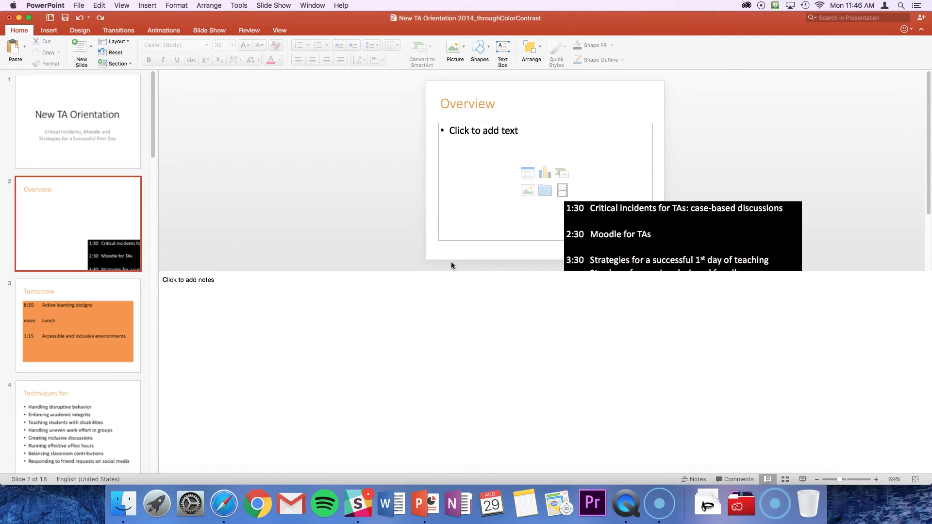
{"action": "left_click_drag", "start_coordinate": [452, 271], "coordinate": [451, 411]}
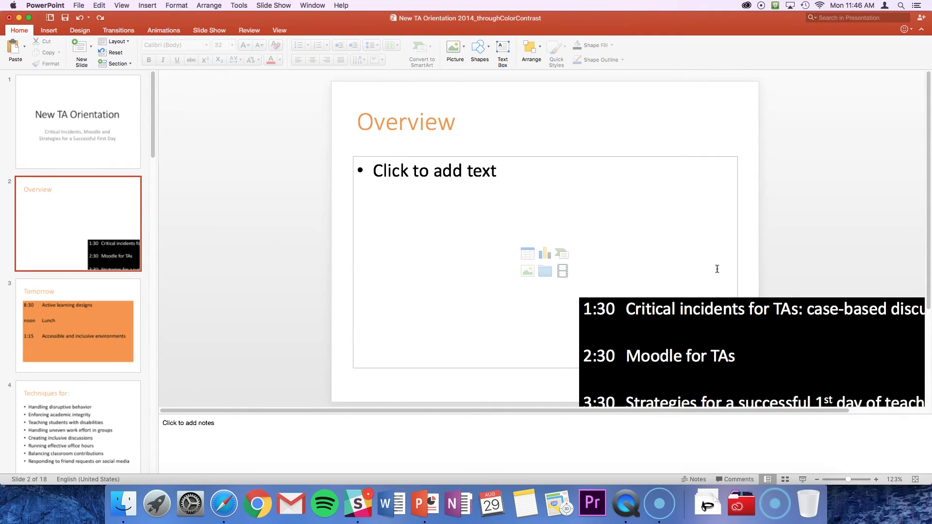
{"action": "left_click", "coordinate": [687, 337]}
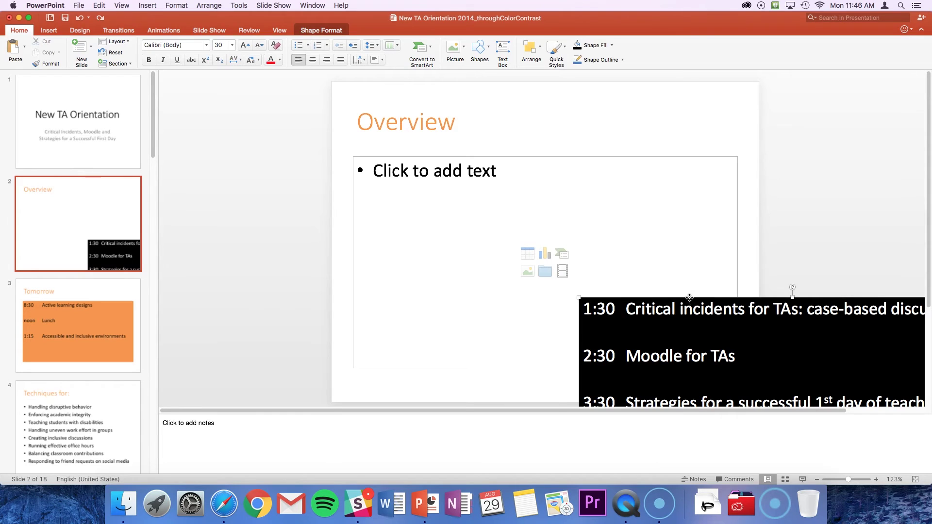
{"action": "left_click_drag", "start_coordinate": [686, 337], "coordinate": [581, 143]}
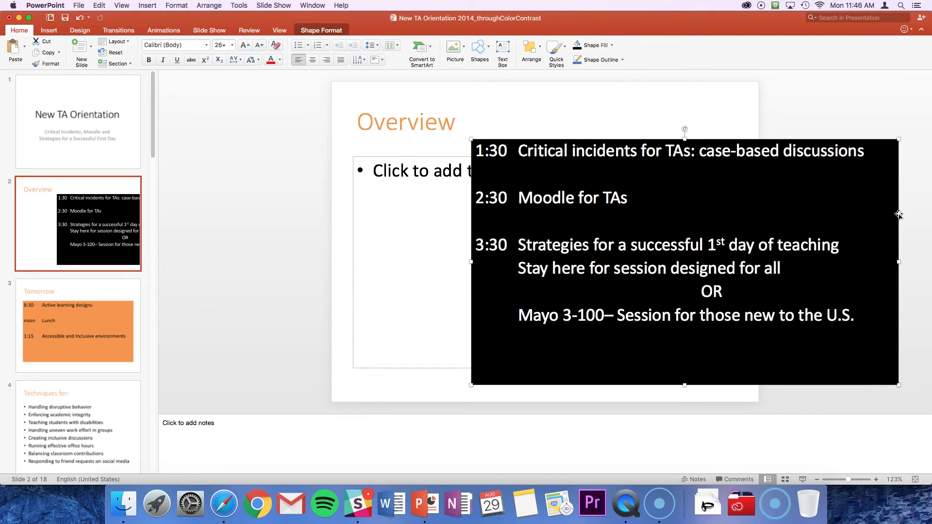
{"action": "left_click_drag", "start_coordinate": [899, 214], "coordinate": [900, 224]}
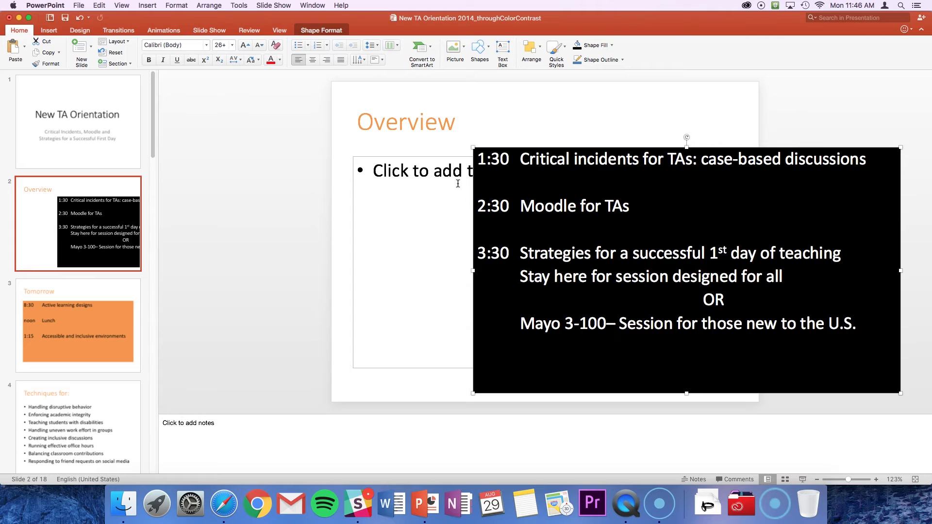
{"action": "left_click", "coordinate": [99, 5]}
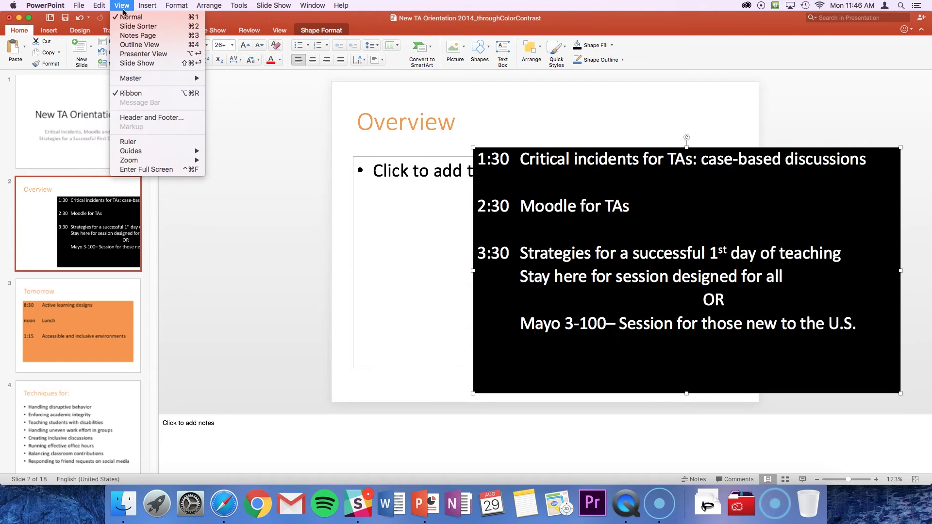
Browse the outline view through to slide 4, Techniques for:, then return to Normal view
{"action": "left_click", "coordinate": [172, 49]}
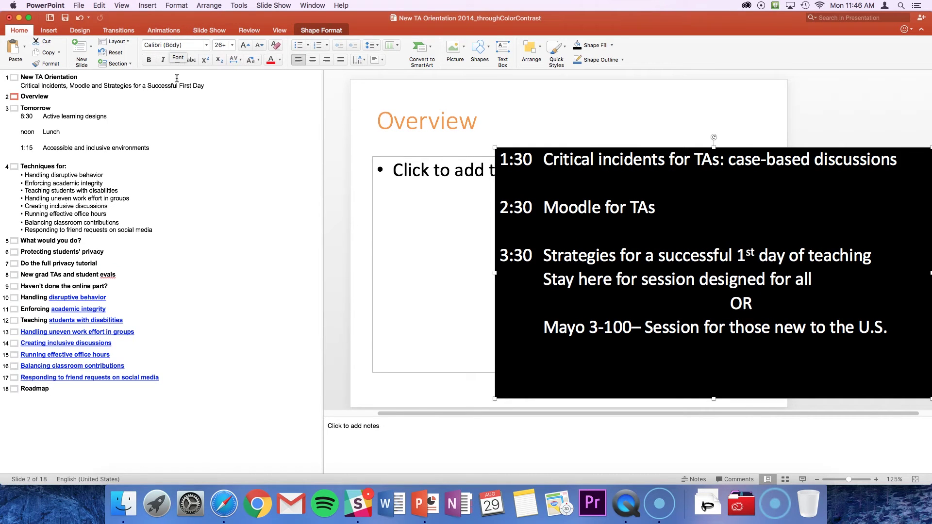
{"action": "left_click", "coordinate": [64, 98]}
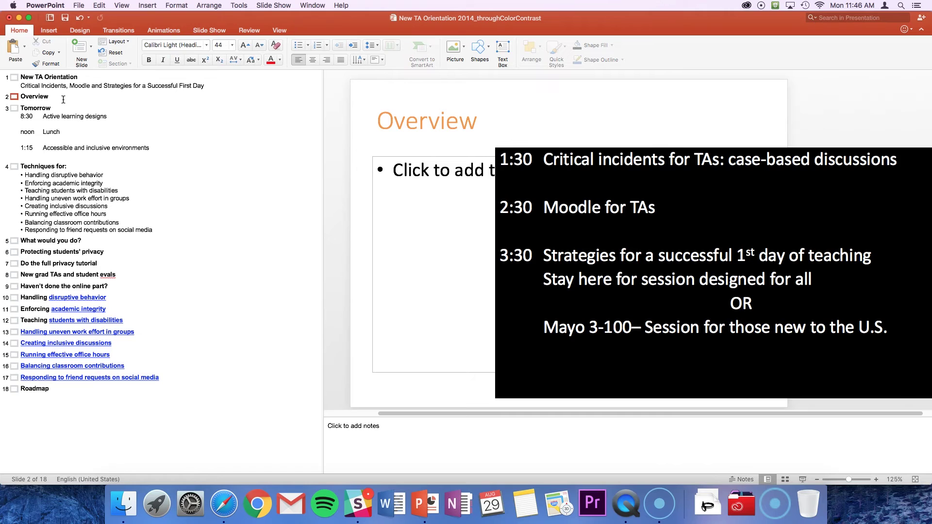
{"action": "left_click", "coordinate": [133, 119]}
{"action": "left_click", "coordinate": [89, 97]}
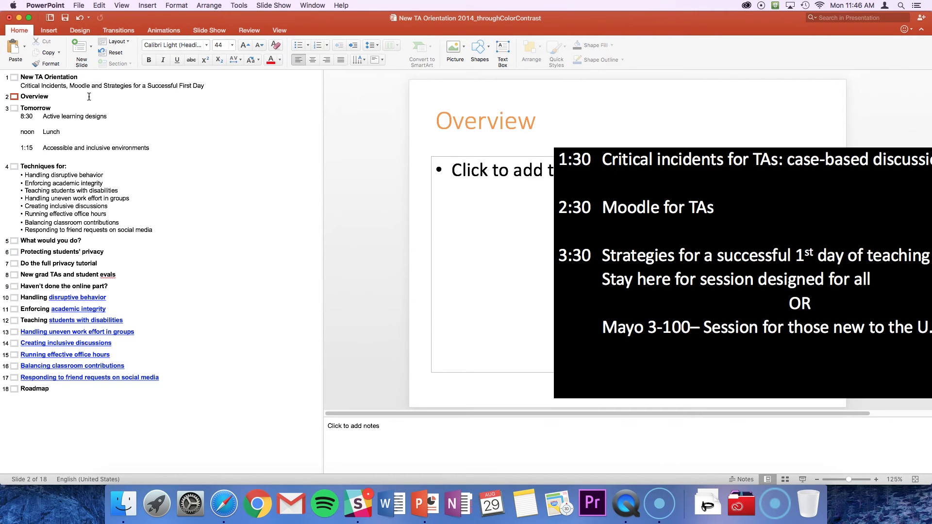
{"action": "left_click", "coordinate": [143, 191]}
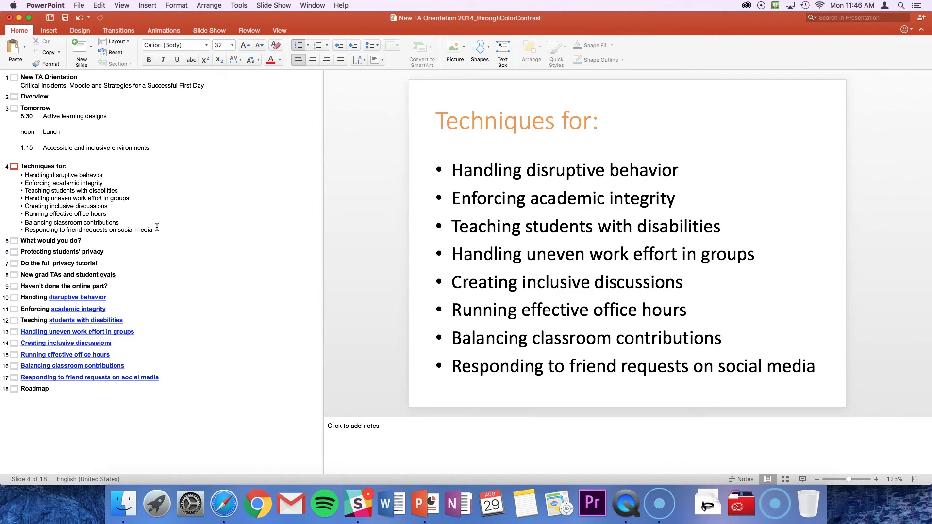
{"action": "left_click", "coordinate": [143, 186]}
{"action": "left_click", "coordinate": [160, 388], "text": "shift"}
{"action": "left_click_drag", "start_coordinate": [111, 164], "coordinate": [137, 392]}
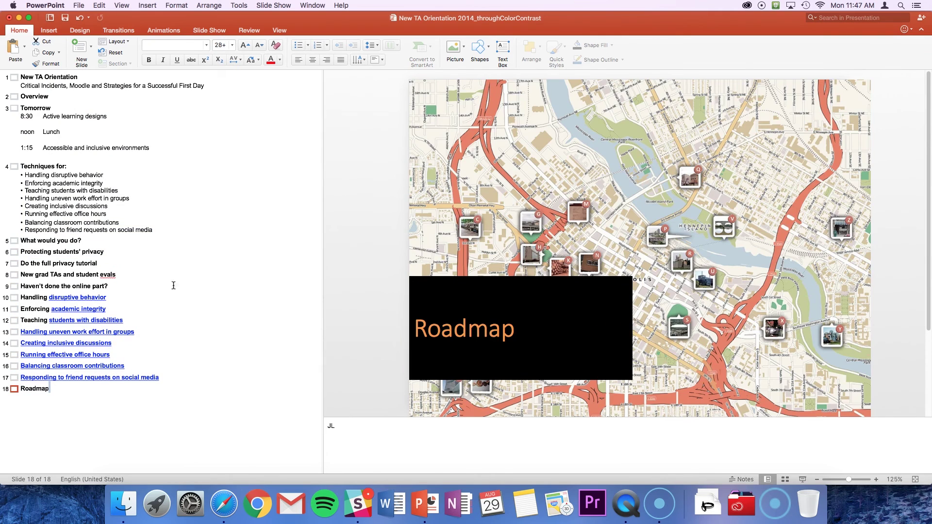
{"action": "left_click", "coordinate": [149, 191]}
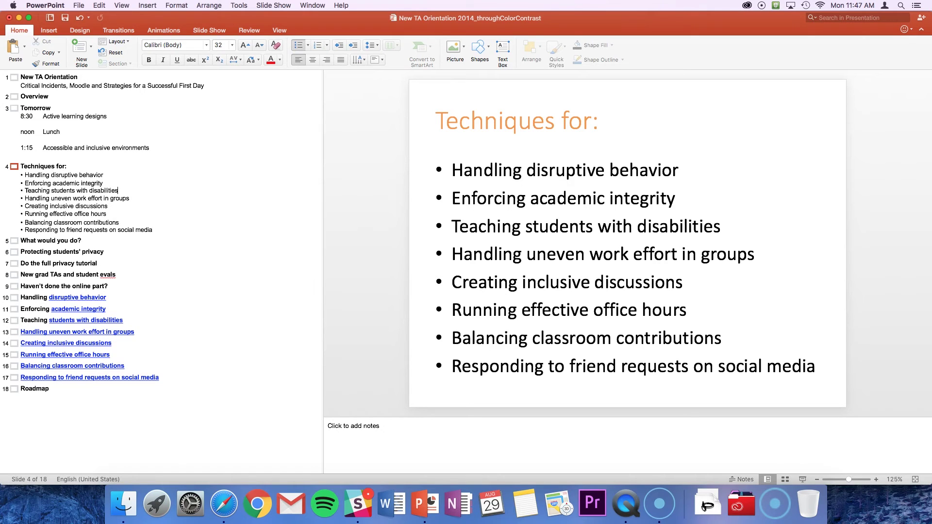
{"action": "left_click", "coordinate": [122, 6]}
Return to Normal view on the Overview slide and nudge the black schedule box
{"action": "left_click", "coordinate": [138, 23]}
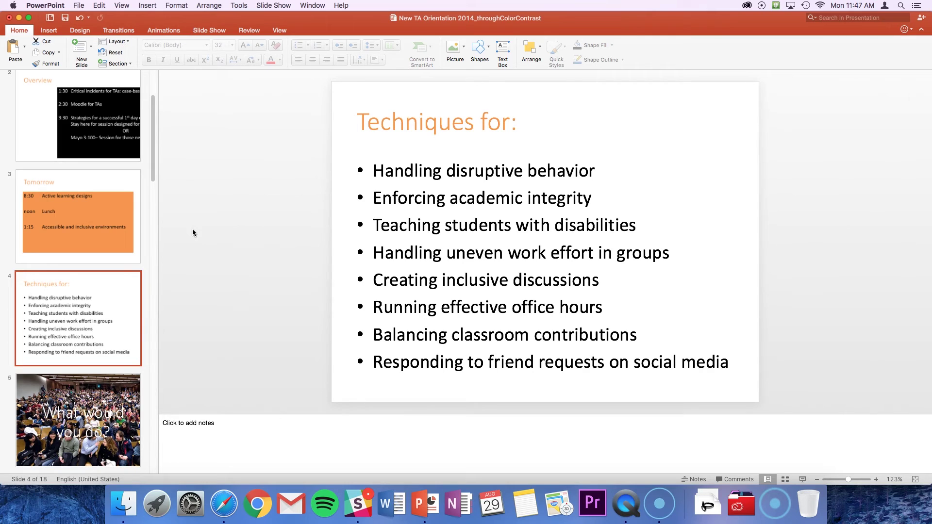
{"action": "scroll", "coordinate": [29, 148], "scroll_direction": "up", "scroll_amount": 5}
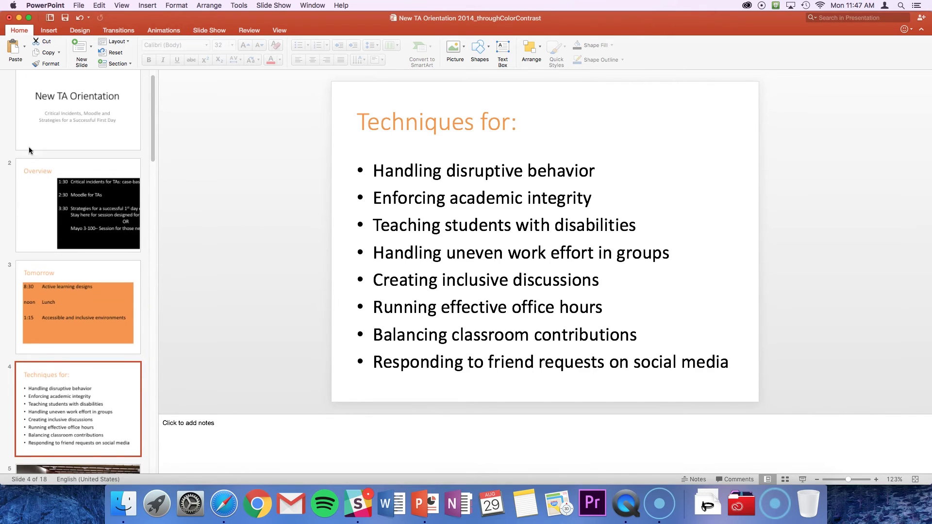
{"action": "left_click", "coordinate": [65, 244]}
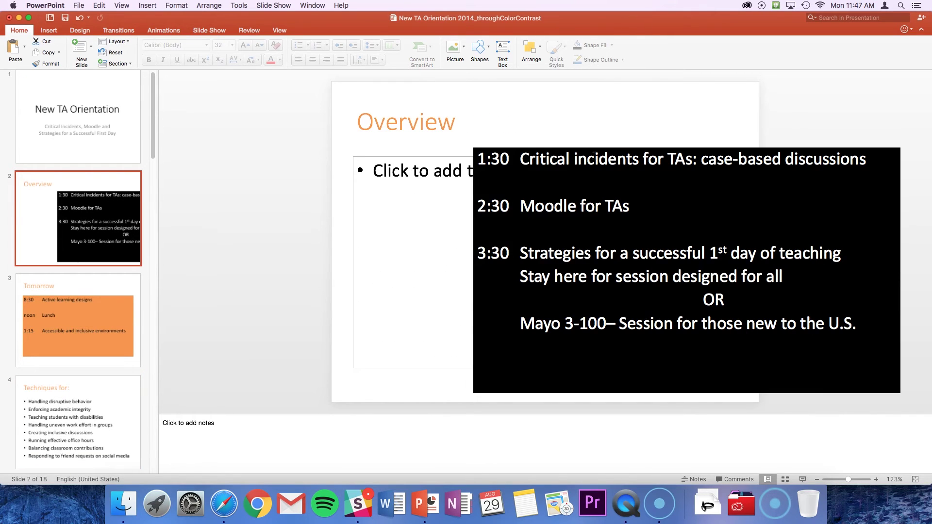
{"action": "mouse_move", "coordinate": [584, 147]}
{"action": "left_mouse_down"}
{"action": "mouse_move", "coordinate": [624, 175]}
{"action": "mouse_move", "coordinate": [577, 154]}
{"action": "left_mouse_up"}
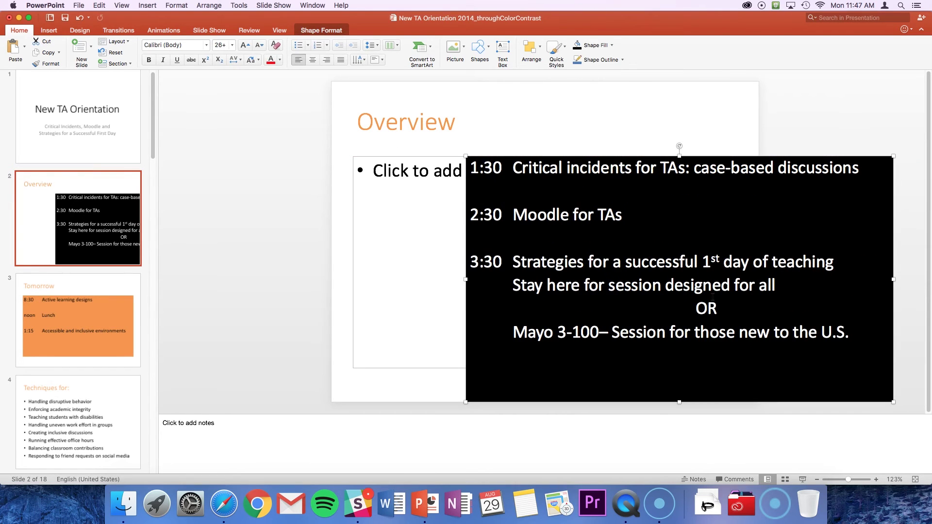
Copy the schedule text from the black box into the left content placeholder
{"action": "left_click", "coordinate": [714, 298]}
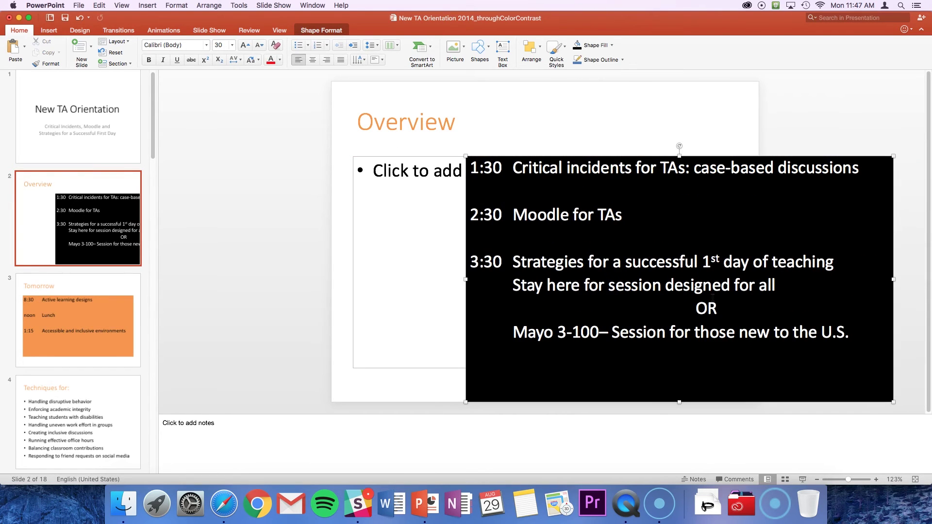
{"action": "left_click", "coordinate": [857, 335]}
{"action": "left_click", "coordinate": [857, 335]}
{"action": "left_click_drag", "start_coordinate": [857, 334], "coordinate": [463, 168]}
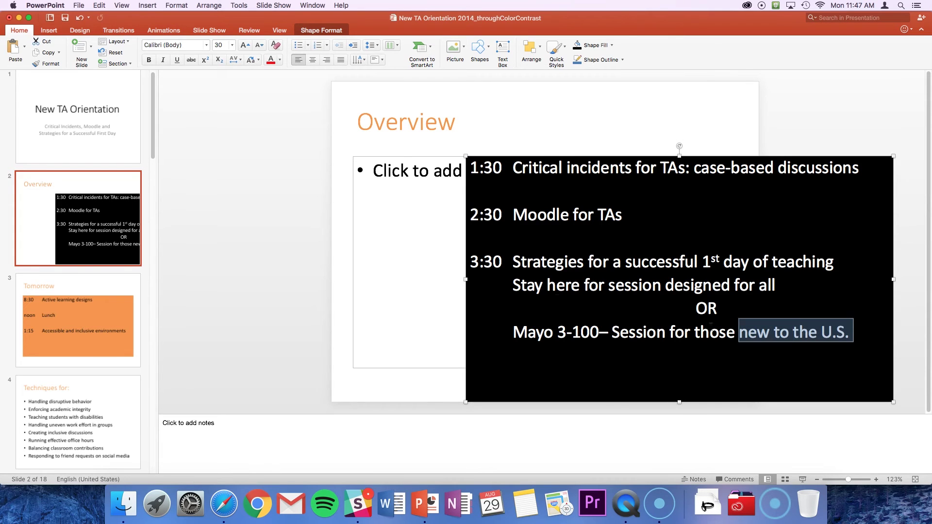
{"action": "key", "text": "super+c"}
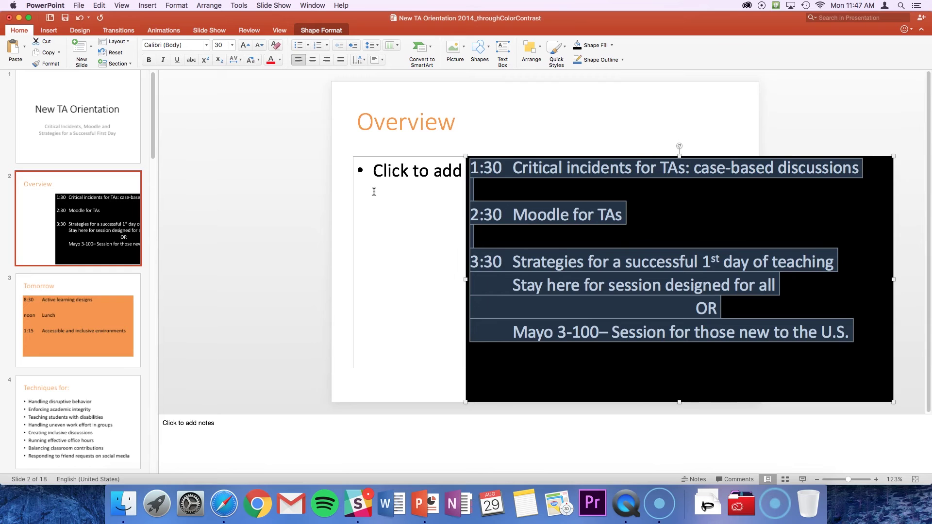
{"action": "left_click", "coordinate": [406, 203]}
{"action": "key", "text": "super+v"}
{"action": "scroll", "coordinate": [435, 213], "scroll_direction": "up", "scroll_amount": 2}
{"action": "left_click", "coordinate": [852, 168]}
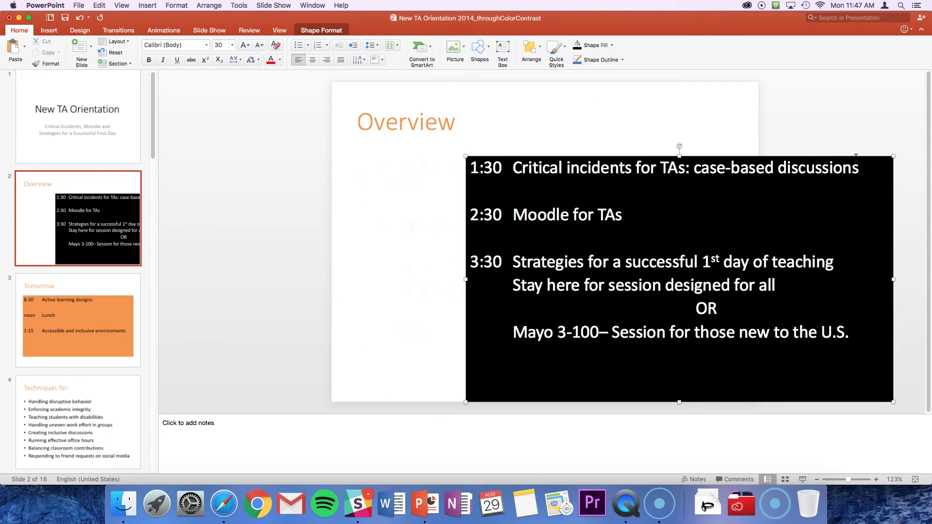
{"action": "right_click", "coordinate": [856, 155]}
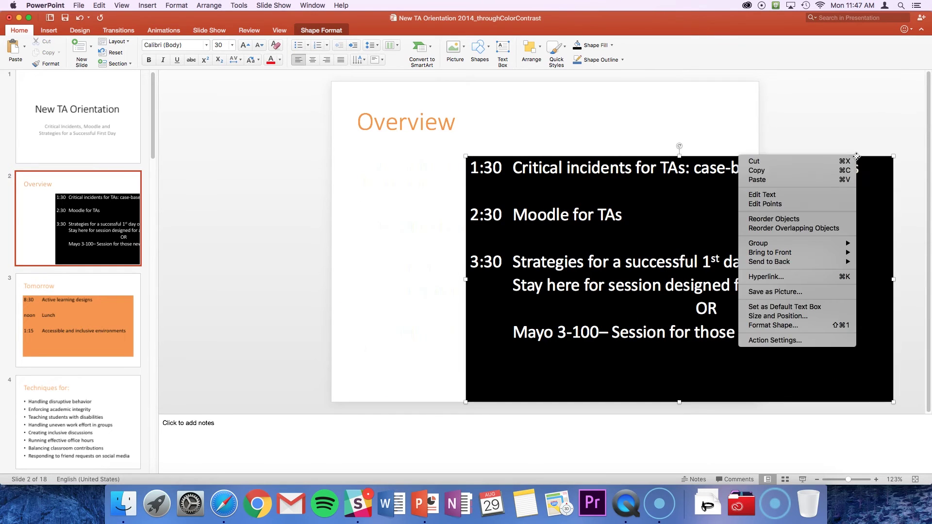
Cut the duplicate schedule box and give the content placeholder a black fill
{"action": "left_click", "coordinate": [774, 164]}
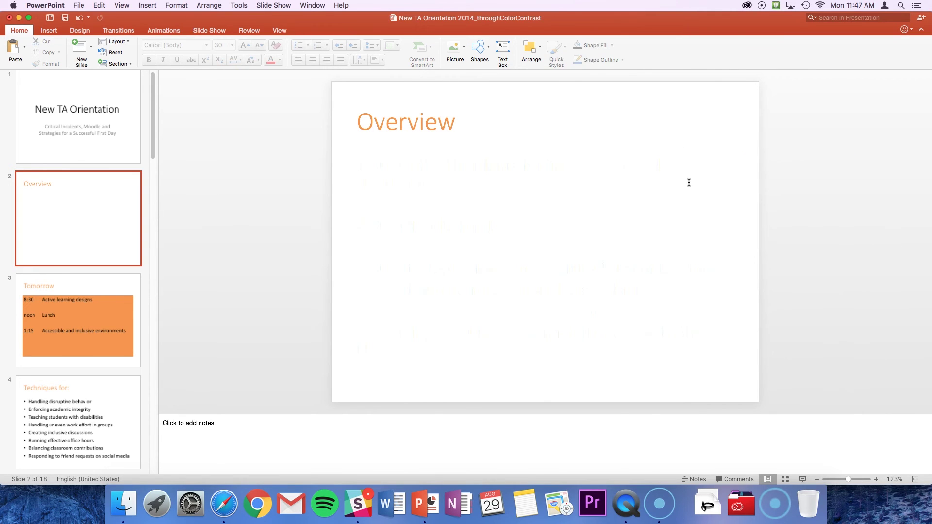
{"action": "left_click", "coordinate": [643, 132]}
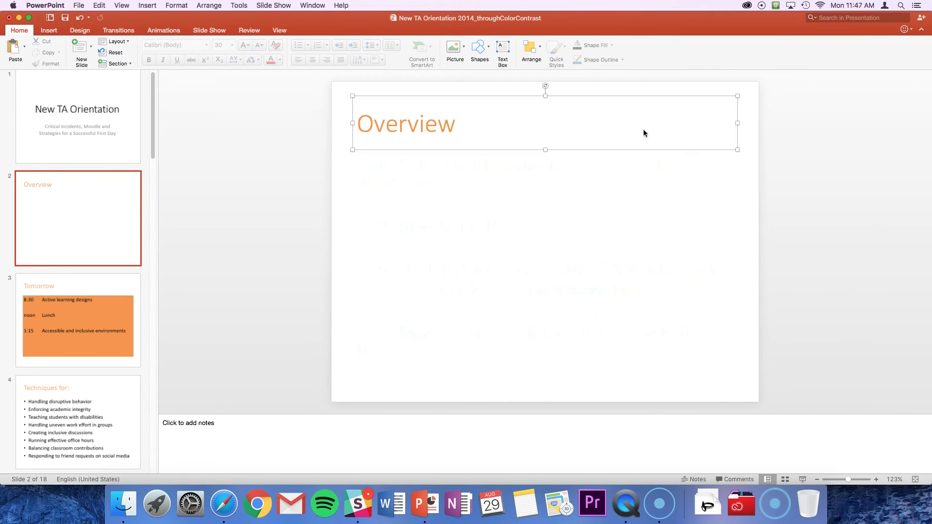
{"action": "left_click", "coordinate": [507, 223]}
{"action": "left_click", "coordinate": [612, 45]}
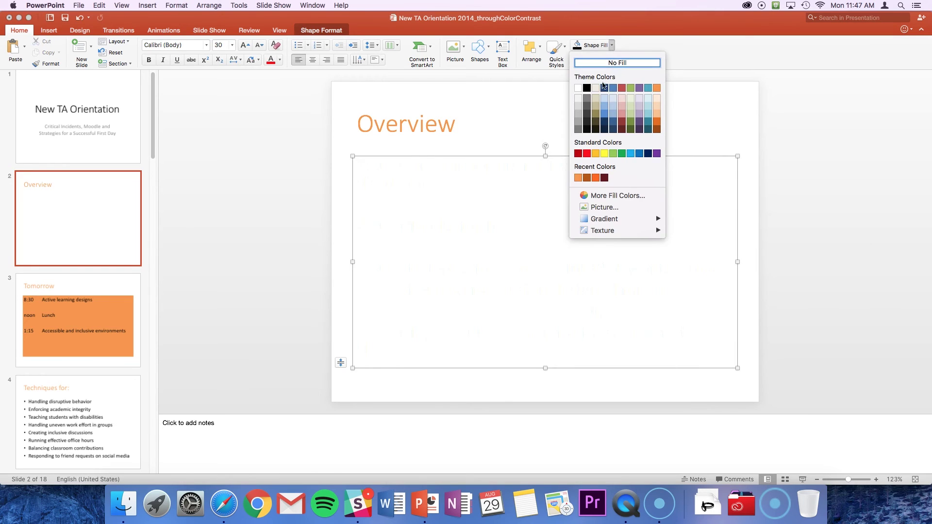
{"action": "left_click", "coordinate": [586, 88]}
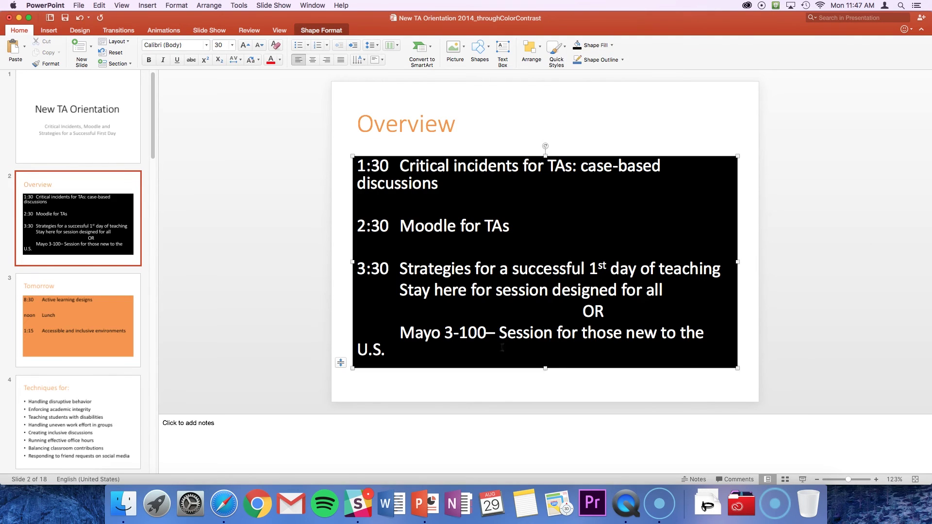
{"action": "key", "text": "Escape"}
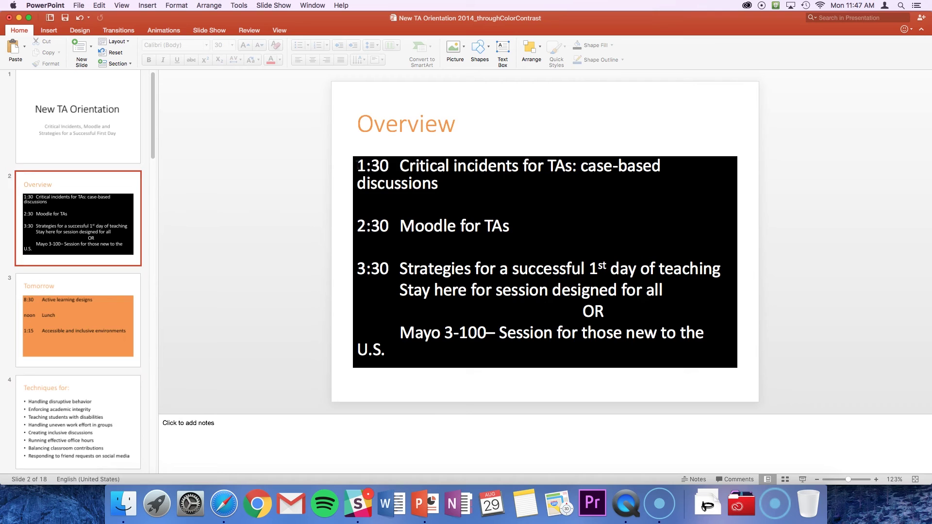
{"action": "left_click_drag", "start_coordinate": [353, 164], "coordinate": [459, 410]}
{"action": "left_click", "coordinate": [228, 226]}
Switch to Outline view and put the cursor after 'teaching' on the Overview's 3:30 line
{"action": "left_click", "coordinate": [122, 4]}
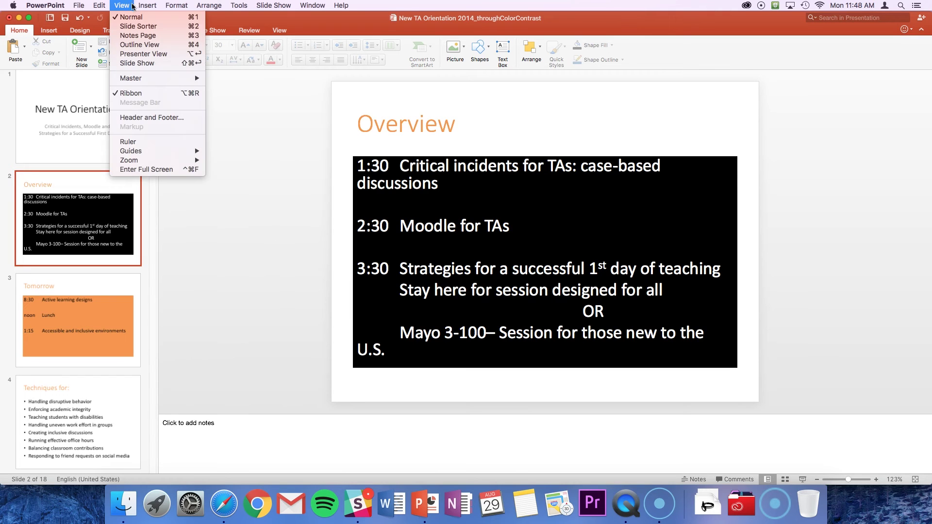
{"action": "left_click", "coordinate": [134, 45]}
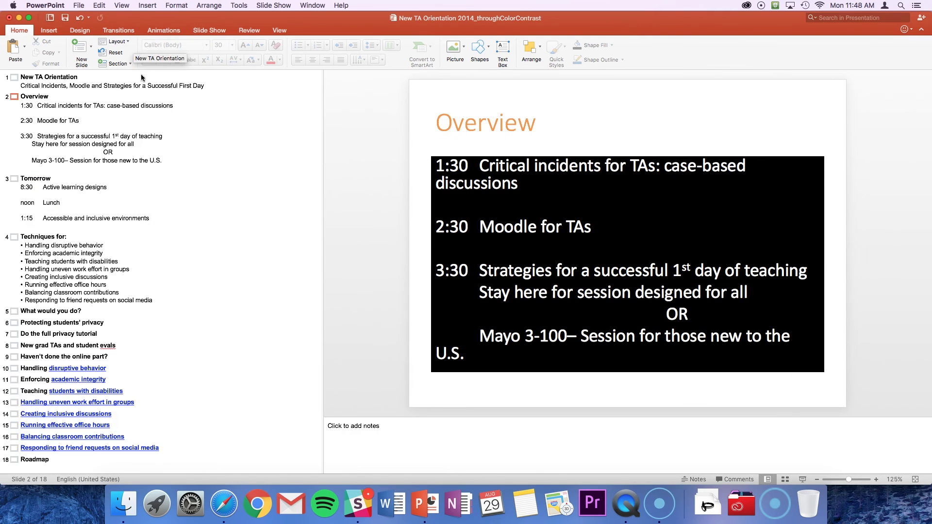
{"action": "left_click", "coordinate": [169, 109]}
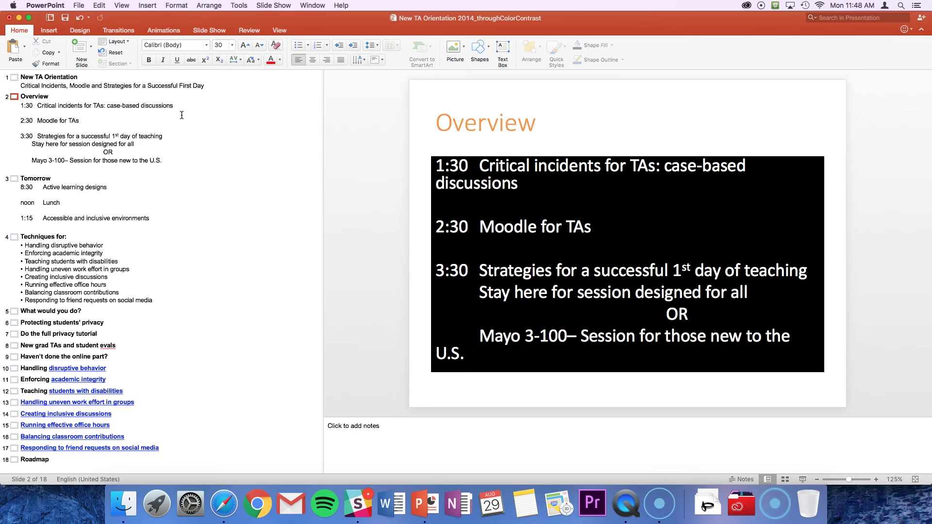
{"action": "left_click_drag", "start_coordinate": [163, 161], "coordinate": [98, 111]}
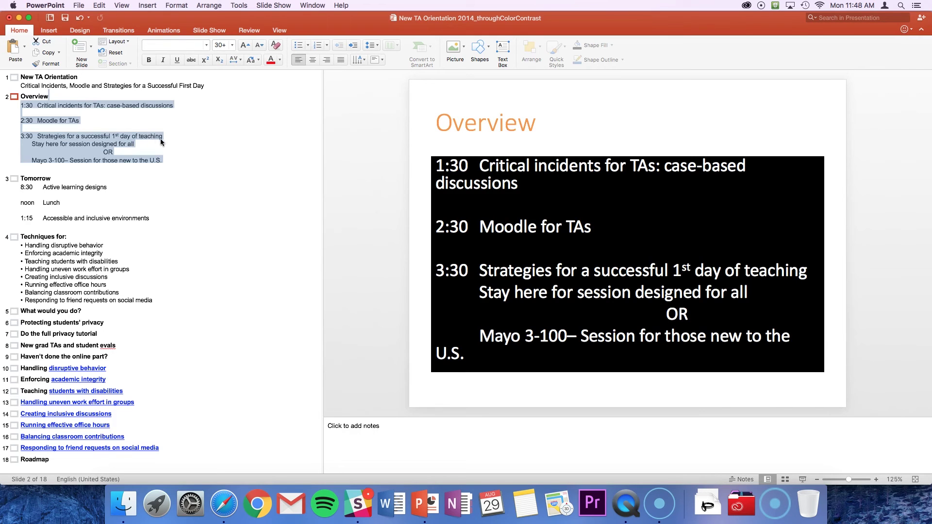
{"action": "left_click", "coordinate": [175, 133]}
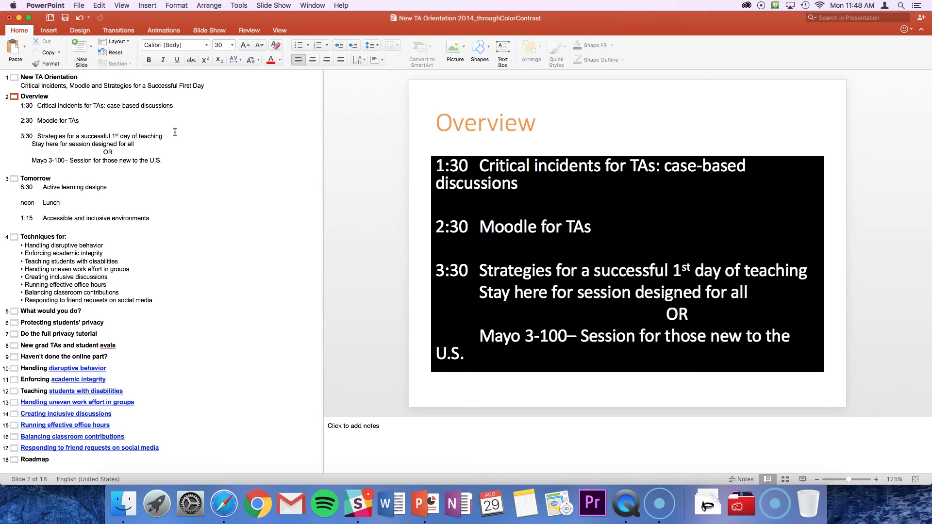
{"action": "left_click", "coordinate": [175, 132]}
In Slide Master, give the title and body placeholders the Franklin Gothic font set, then close
{"action": "left_click", "coordinate": [122, 5]}
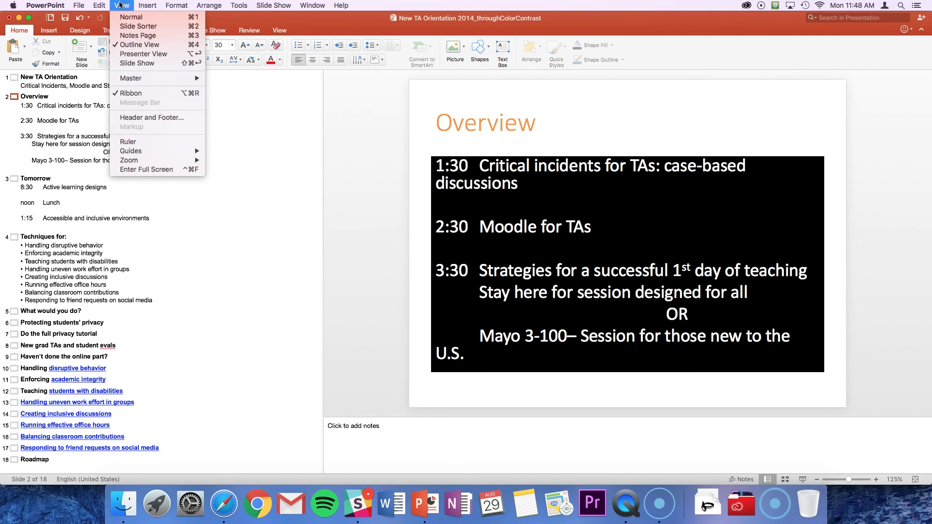
{"action": "mouse_move", "coordinate": [157, 78]}
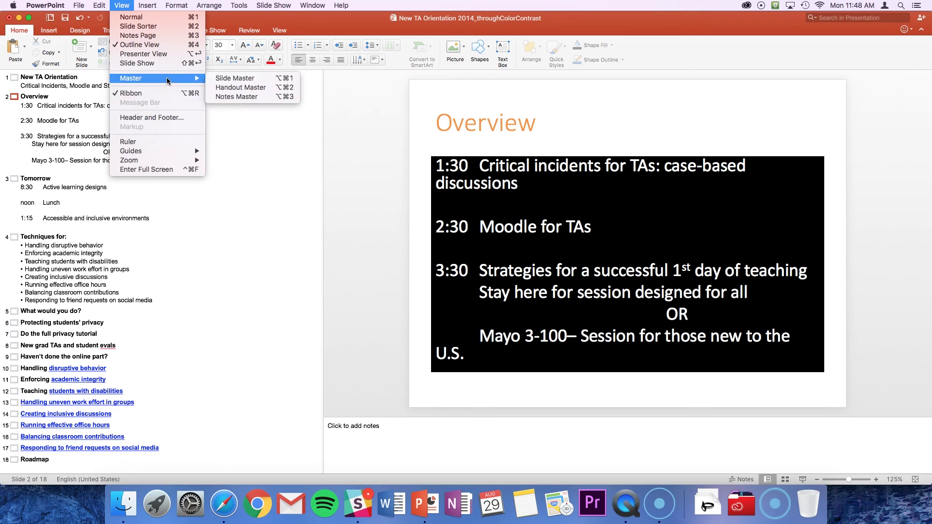
{"action": "left_click", "coordinate": [254, 78]}
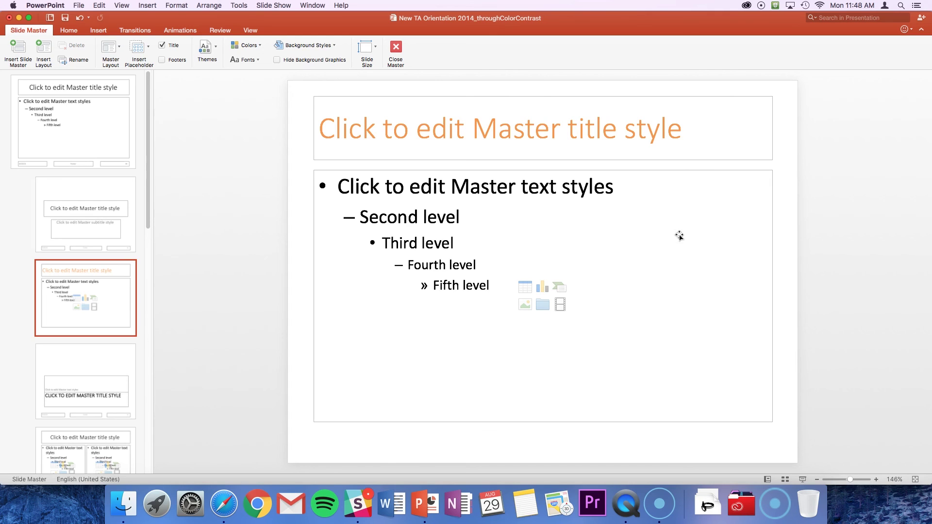
{"action": "left_click", "coordinate": [624, 122]}
{"action": "left_click", "coordinate": [643, 236], "text": "shift"}
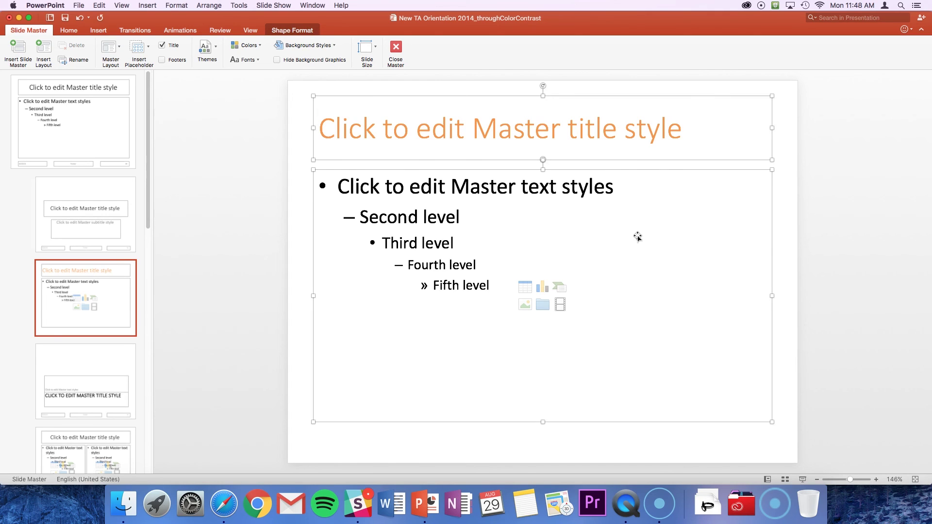
{"action": "left_click", "coordinate": [248, 60]}
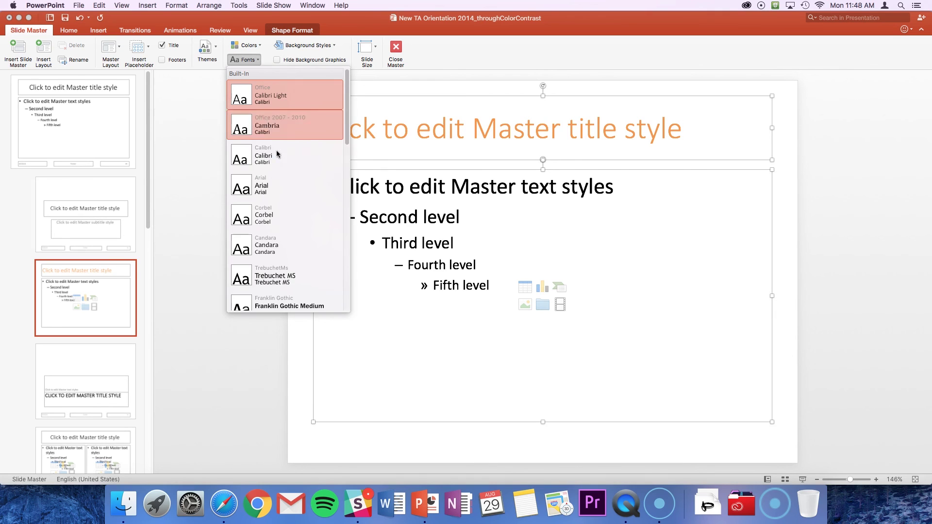
{"action": "left_click", "coordinate": [321, 299]}
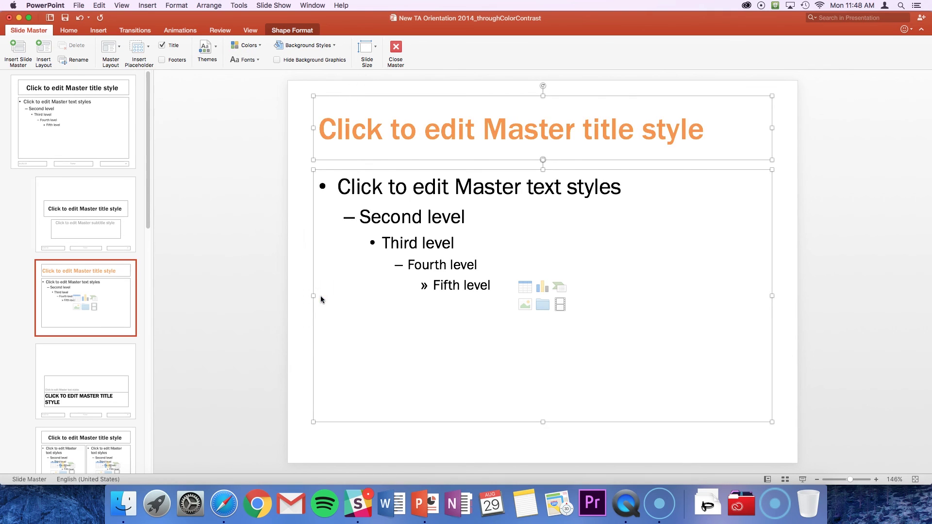
{"action": "left_click", "coordinate": [236, 228]}
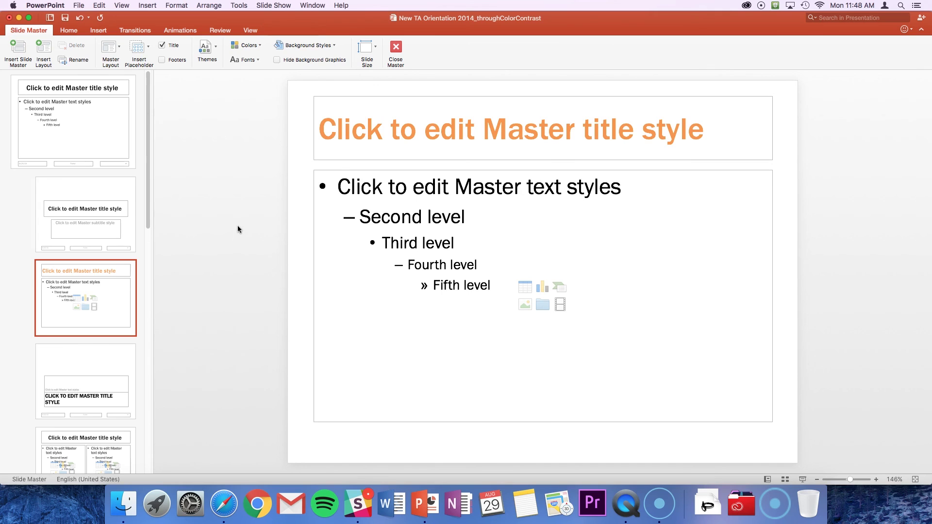
{"action": "left_click", "coordinate": [394, 48]}
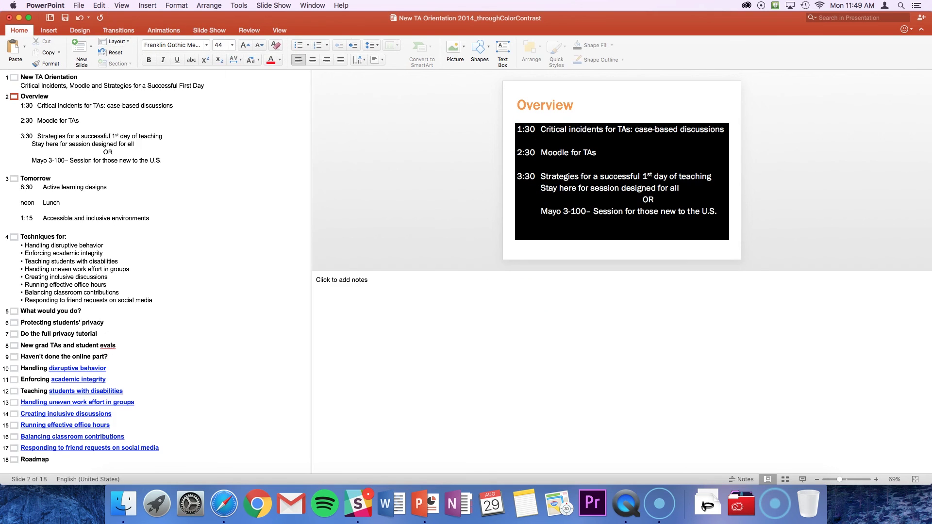
Return to Normal view, check slides 4 and 3, then reselect slide 2, Overview
{"action": "left_click", "coordinate": [122, 5]}
{"action": "left_click", "coordinate": [135, 13]}
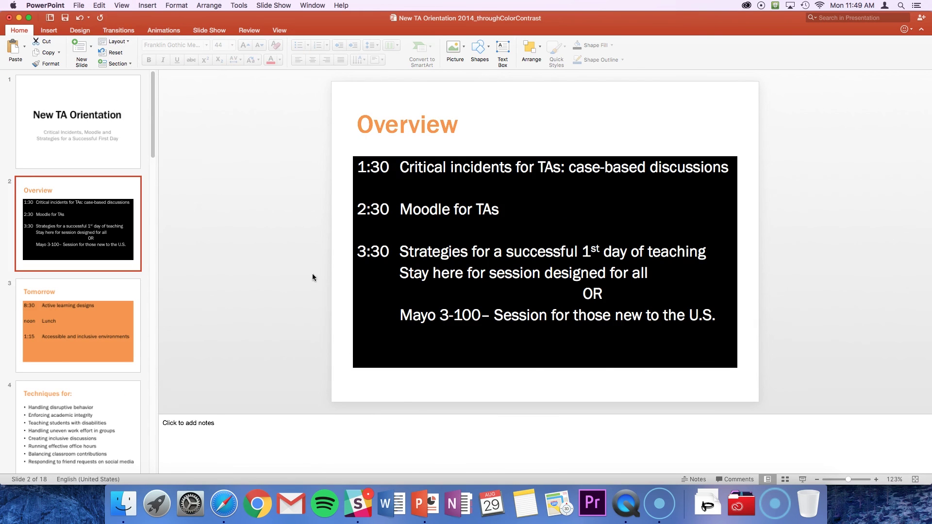
{"action": "left_click", "coordinate": [95, 429]}
{"action": "scroll", "coordinate": [95, 219], "scroll_direction": "down", "scroll_amount": 3}
{"action": "left_click", "coordinate": [92, 127]}
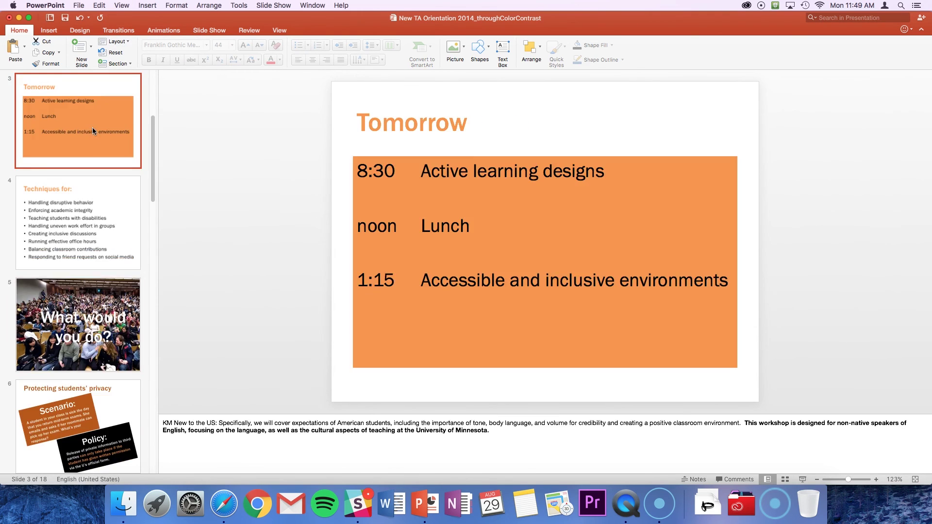
{"action": "scroll", "coordinate": [95, 143], "scroll_direction": "down", "scroll_amount": 2}
{"action": "scroll", "coordinate": [95, 143], "scroll_direction": "up", "scroll_amount": 5}
{"action": "left_click", "coordinate": [95, 219]}
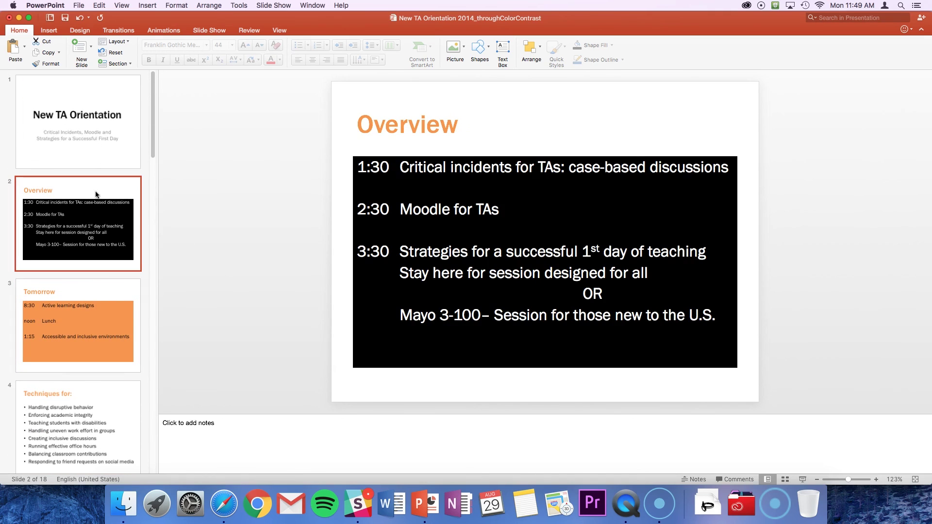